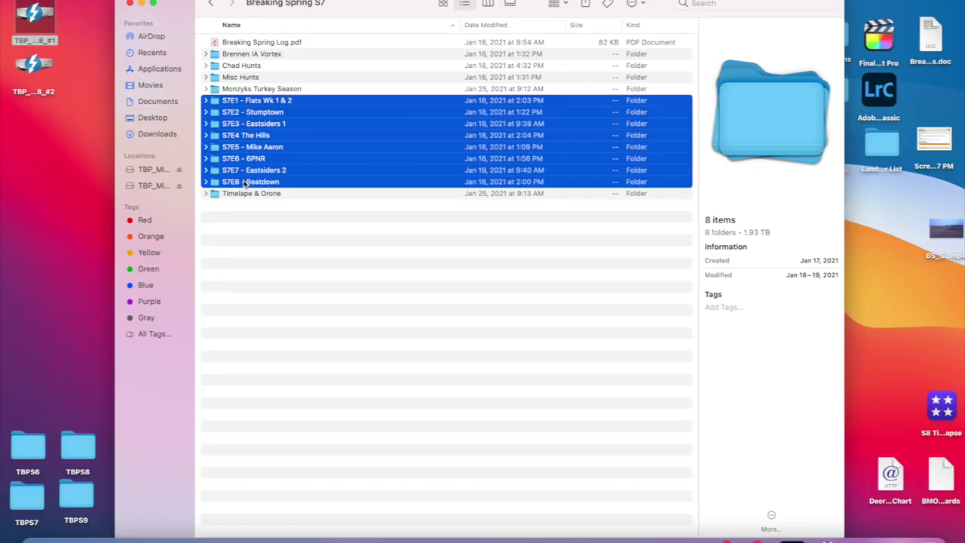
Open the S7E1 - Flats Wk 1 & 2 folder and examine its season, fishing, scouting and shooting subfolders.
{"action": "left_click", "coordinate": [235, 249]}
{"action": "left_click", "coordinate": [257, 105]}
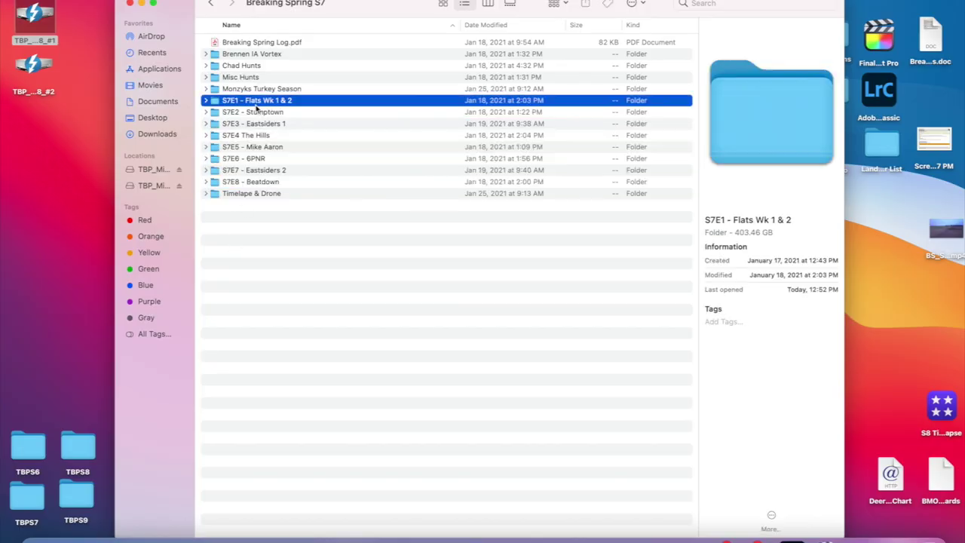
{"action": "double_click", "coordinate": [256, 107]}
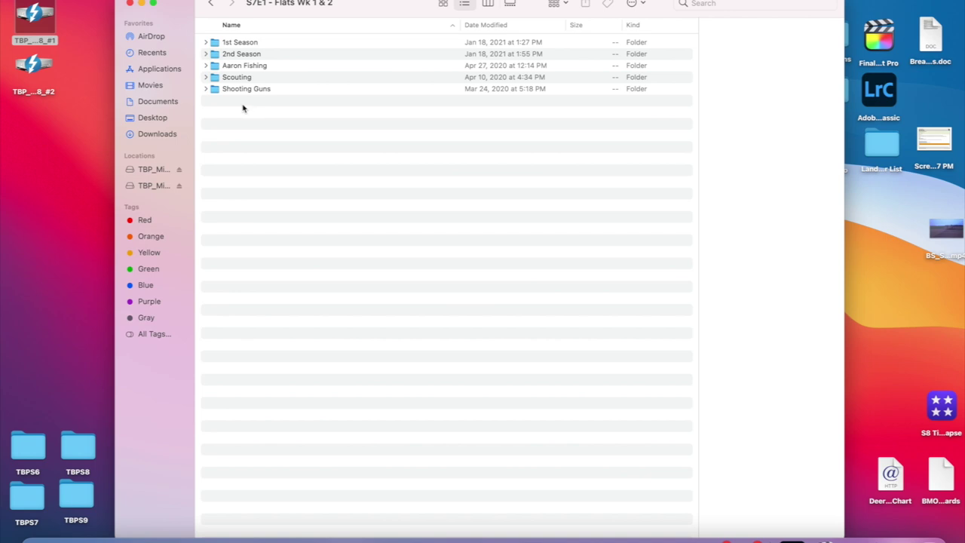
{"action": "left_click", "coordinate": [232, 45]}
{"action": "left_click", "coordinate": [234, 54]}
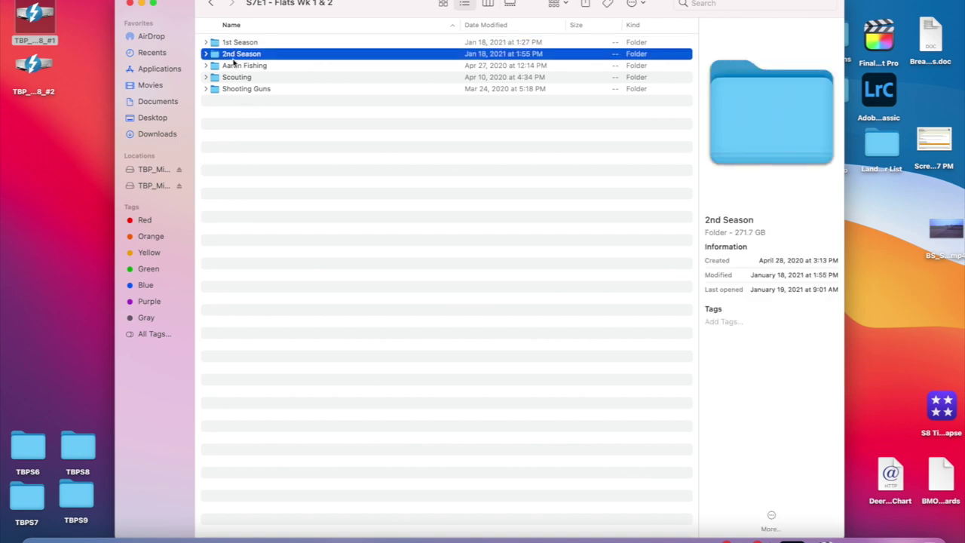
{"action": "left_click", "coordinate": [238, 89]}
{"action": "left_click", "coordinate": [238, 78]}
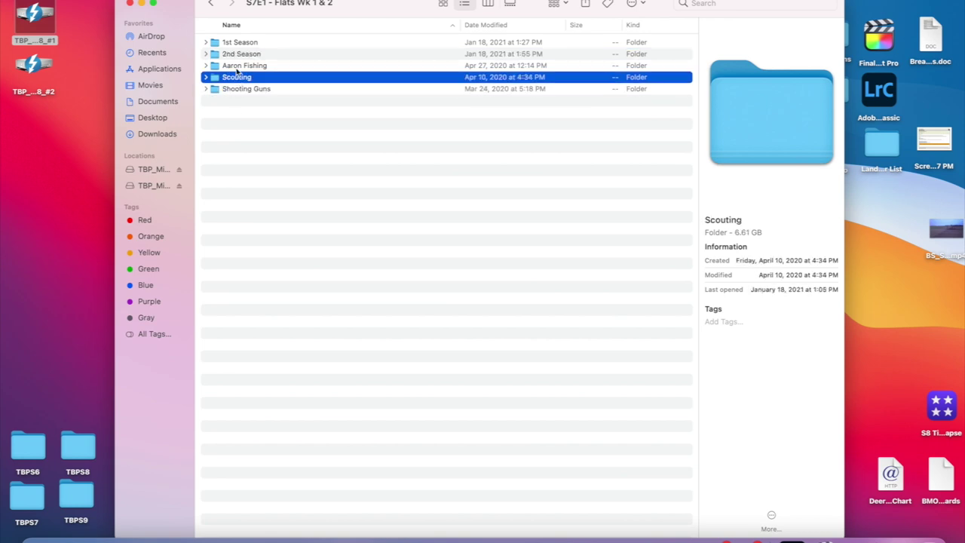
{"action": "left_click", "coordinate": [238, 67]}
{"action": "left_click", "coordinate": [244, 112]}
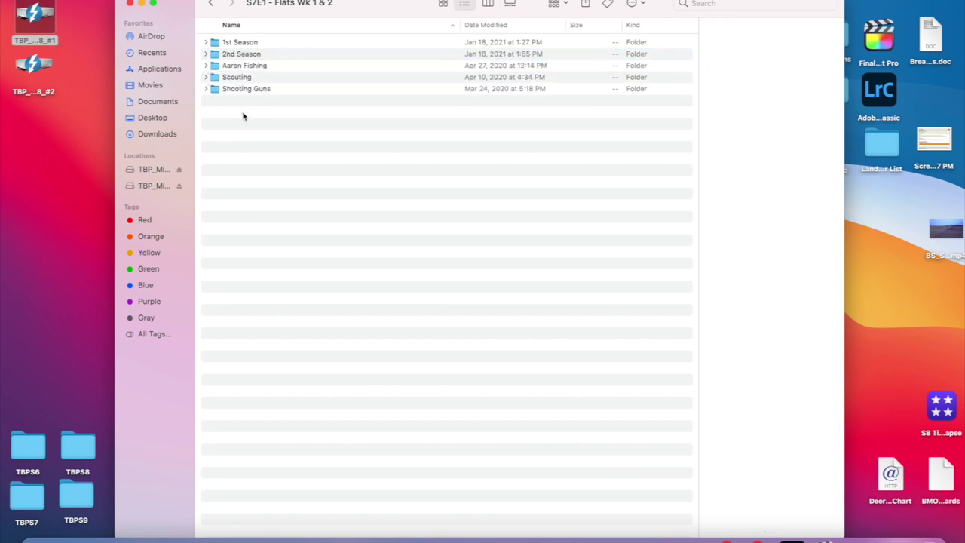
Examine the camera folders inside 1st Season and return to the Breaking Spring S7 folder.
{"action": "double_click", "coordinate": [243, 45]}
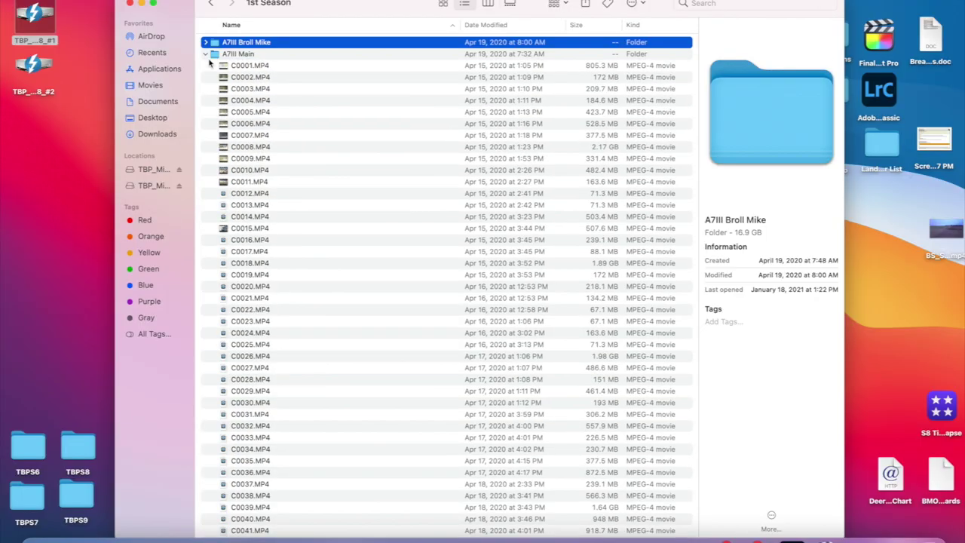
{"action": "left_click", "coordinate": [207, 56]}
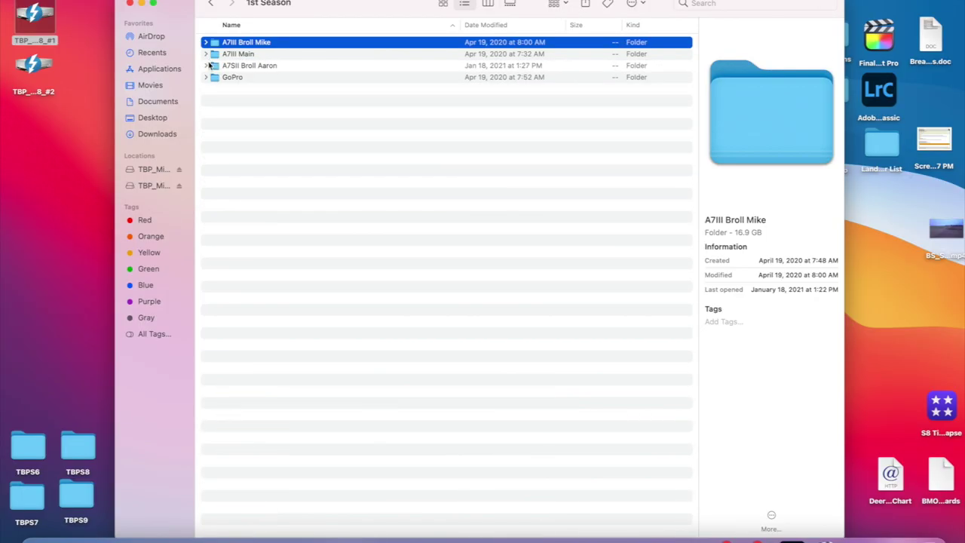
{"action": "left_click", "coordinate": [208, 66]}
{"action": "left_click", "coordinate": [207, 65]}
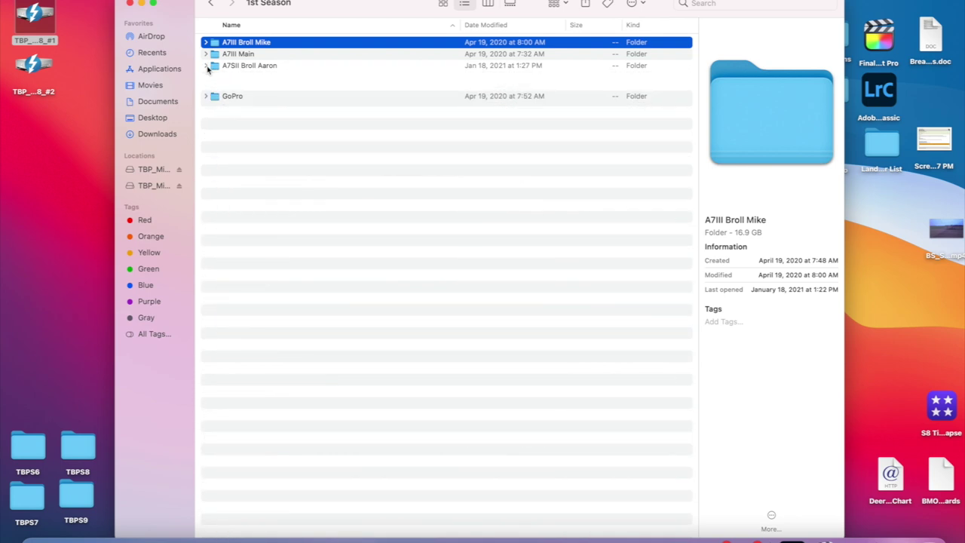
{"action": "left_click", "coordinate": [211, 3]}
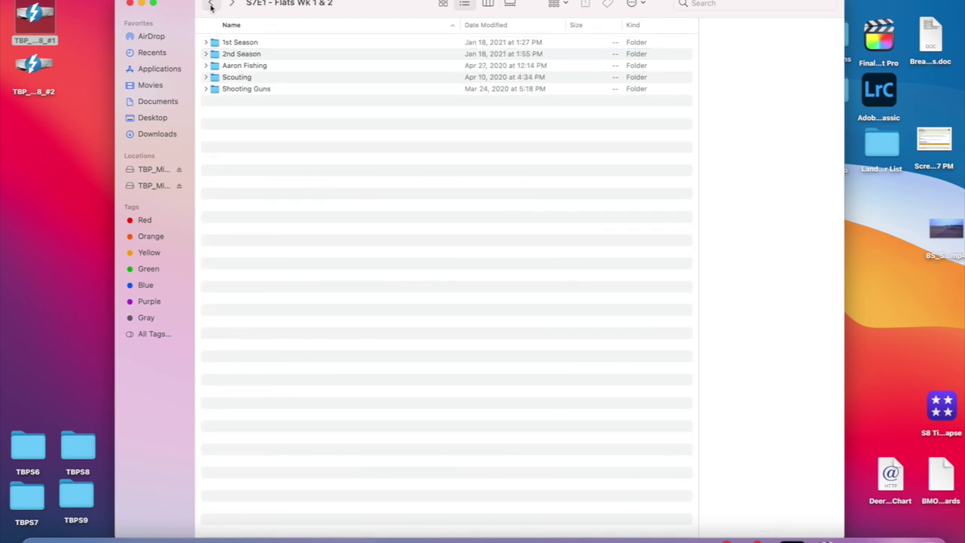
{"action": "left_click", "coordinate": [211, 4]}
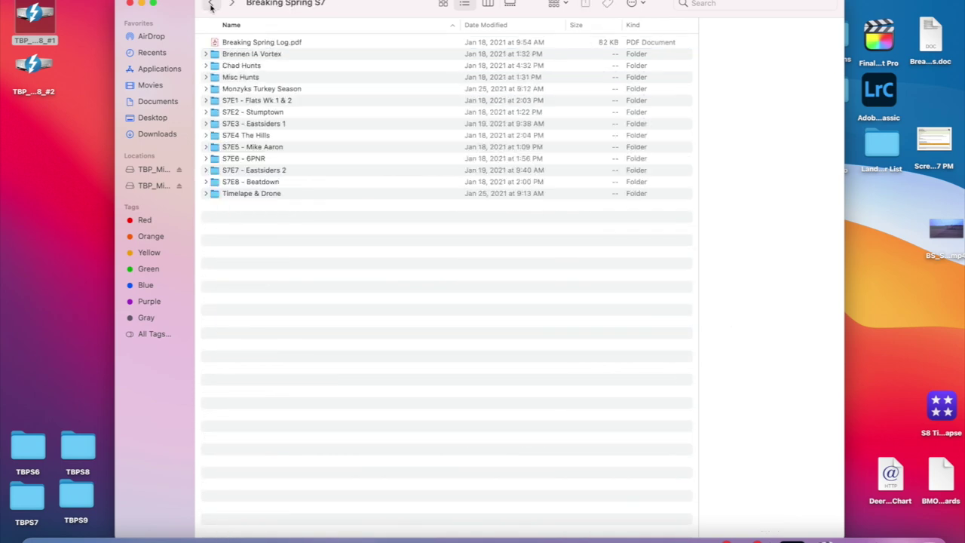
Open the S7E3 - Eastsiders 1 folder and look through the dated hunt folders in its 1st Season folder.
{"action": "double_click", "coordinate": [262, 126]}
{"action": "left_click", "coordinate": [206, 44]}
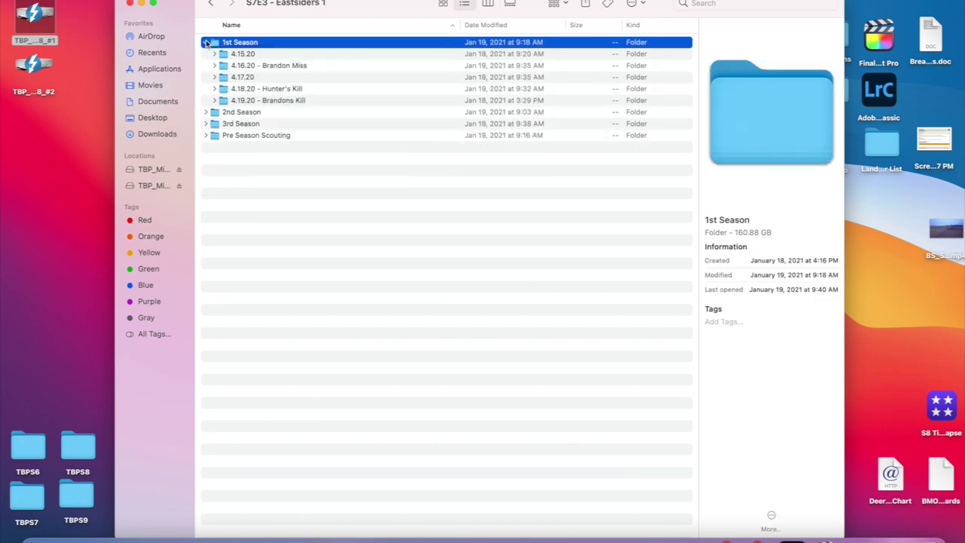
{"action": "left_click", "coordinate": [243, 55]}
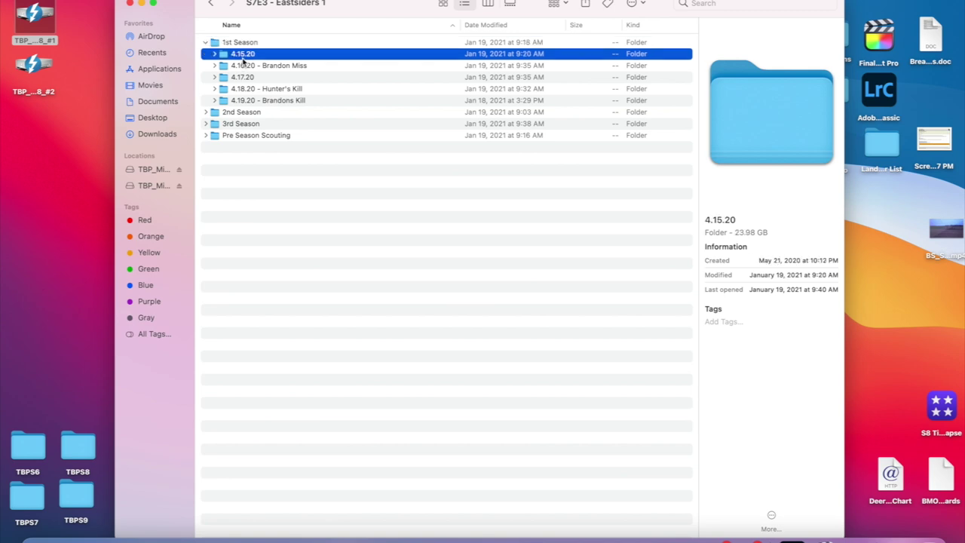
{"action": "key", "text": "Down"}
{"action": "key", "text": "Down"}
{"action": "key", "text": "Down"}
{"action": "key", "text": "Down"}
{"action": "key", "text": "Down"}
{"action": "key", "text": "Up"}
{"action": "key", "text": "Up"}
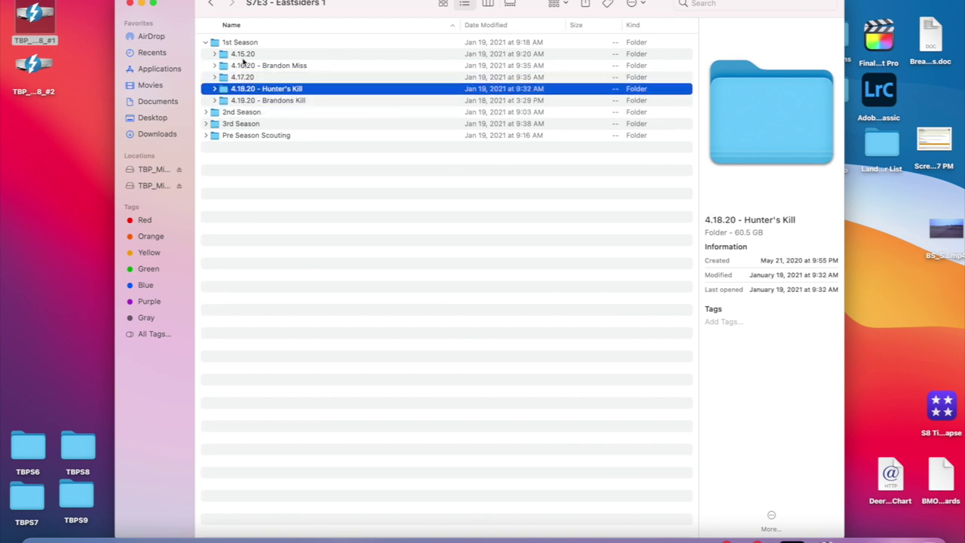
Examine the hunt subfolders inside the 4.18.20 folder, and close the file window.
{"action": "left_click", "coordinate": [215, 89]}
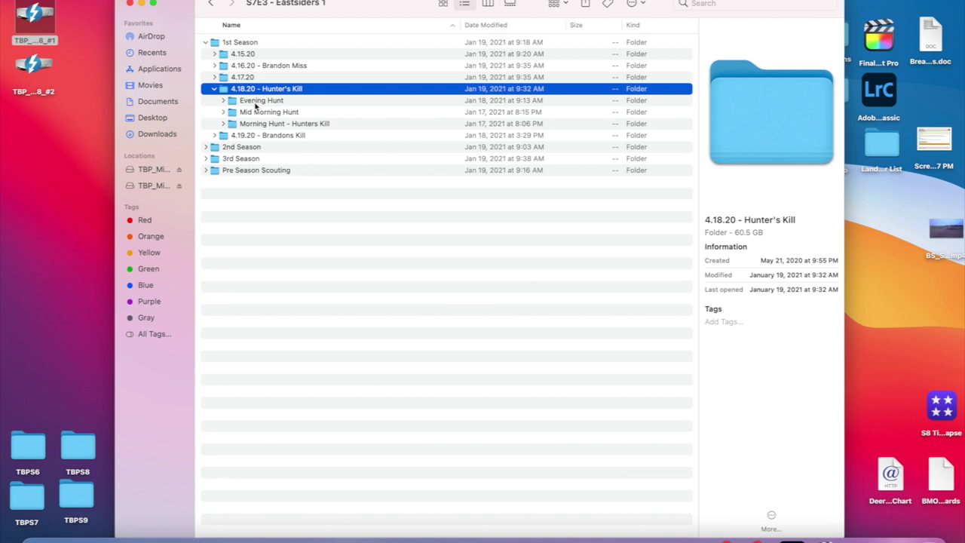
{"action": "left_click", "coordinate": [216, 89]}
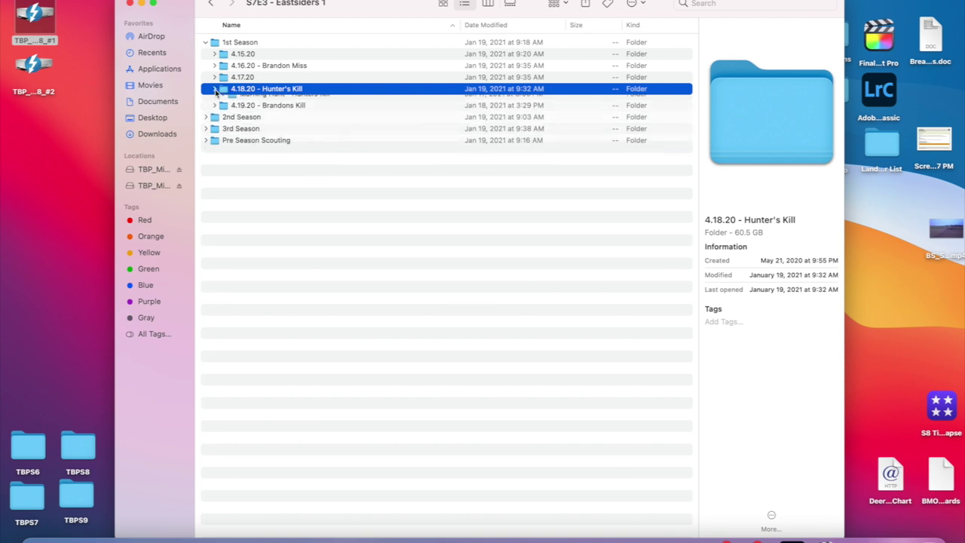
{"action": "left_click", "coordinate": [206, 43]}
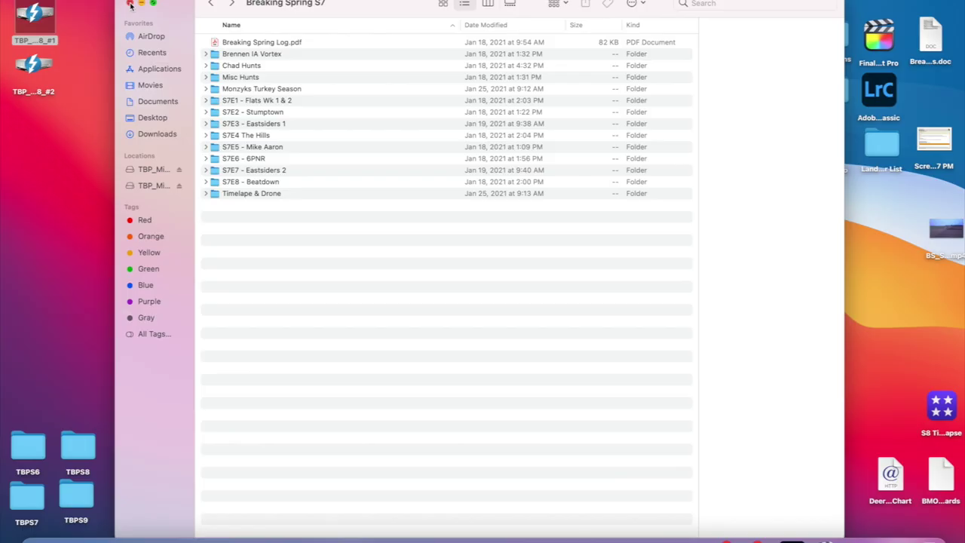
{"action": "left_click", "coordinate": [130, 4]}
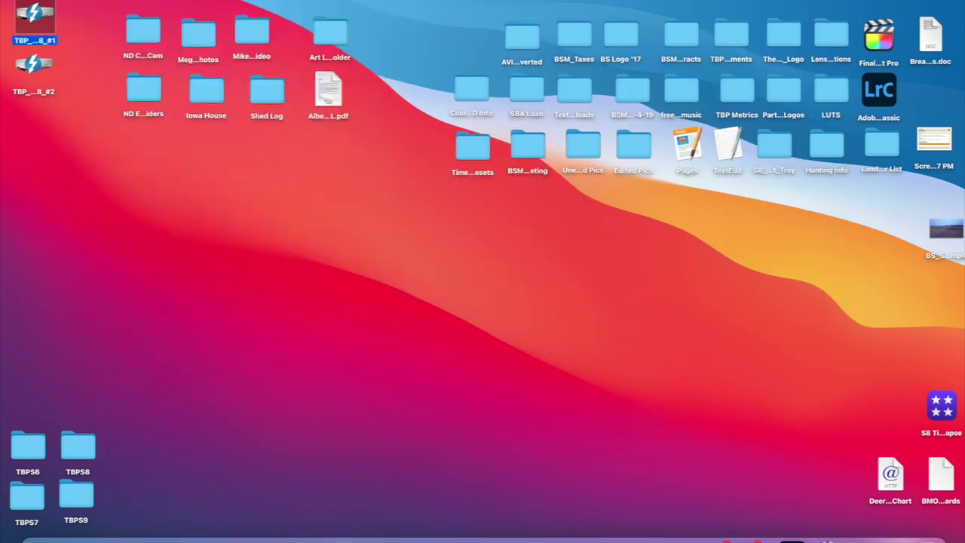
Switch to Final Cut Pro and place the playhead at 2:04:05 in the BS_S7E1 timeline.
{"action": "left_click", "coordinate": [907, 537]}
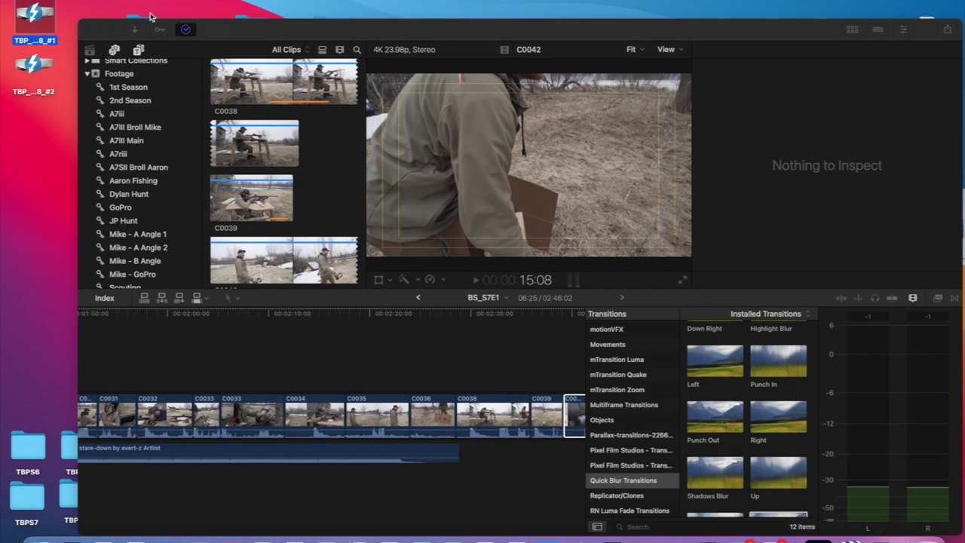
{"action": "left_click", "coordinate": [113, 32]}
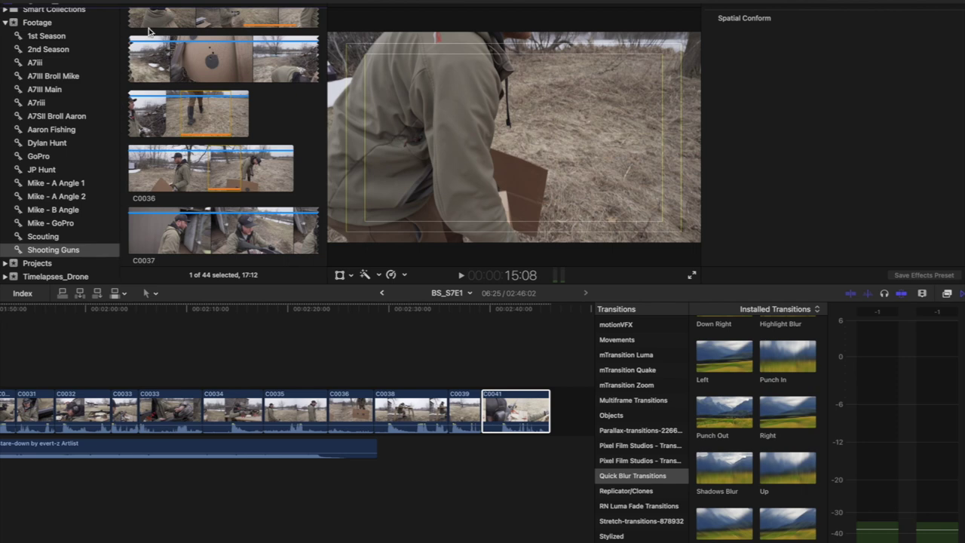
{"action": "left_click", "coordinate": [128, 381]}
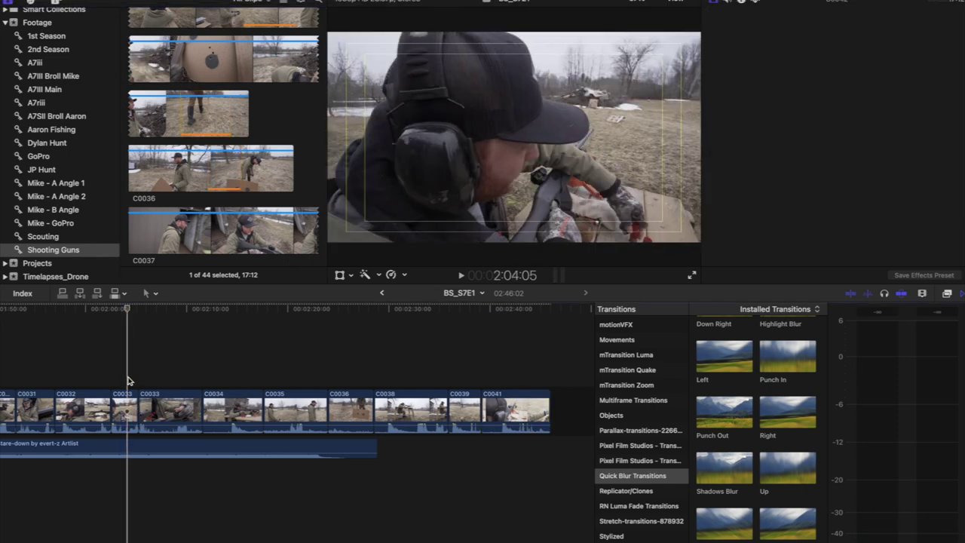
Review the whole BS_S7E1 timeline in overview, and bring its opening section into close view.
{"action": "key", "text": "super+minus"}
{"action": "key", "text": "super+minus"}
{"action": "key", "text": "super+minus"}
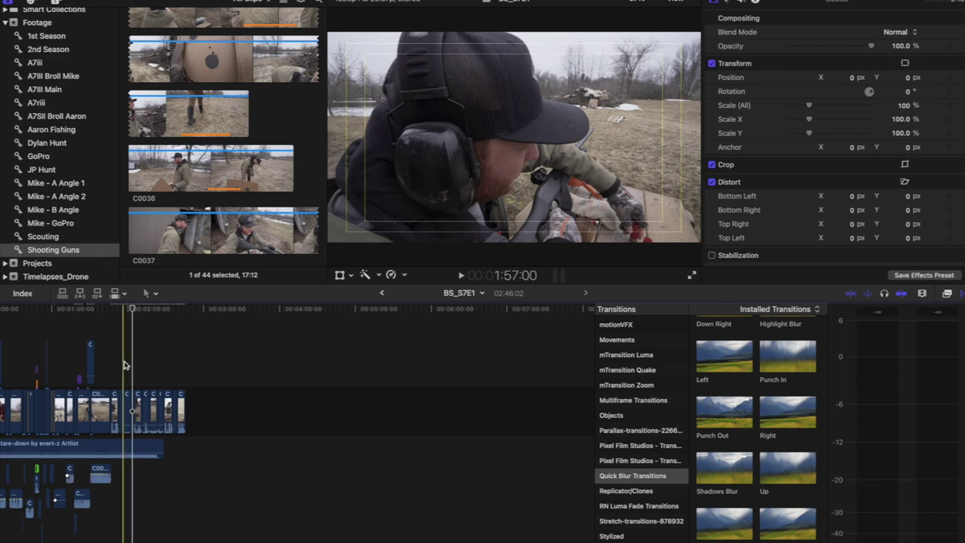
{"action": "scroll", "coordinate": [125, 365], "scroll_direction": "left", "scroll_amount": 3}
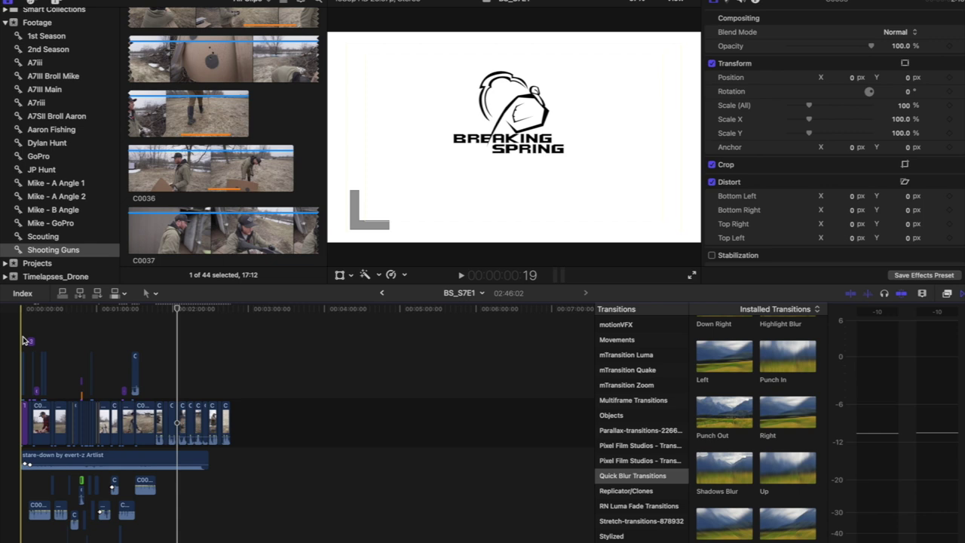
{"action": "scroll", "coordinate": [22, 341], "scroll_direction": "up", "scroll_amount": 5}
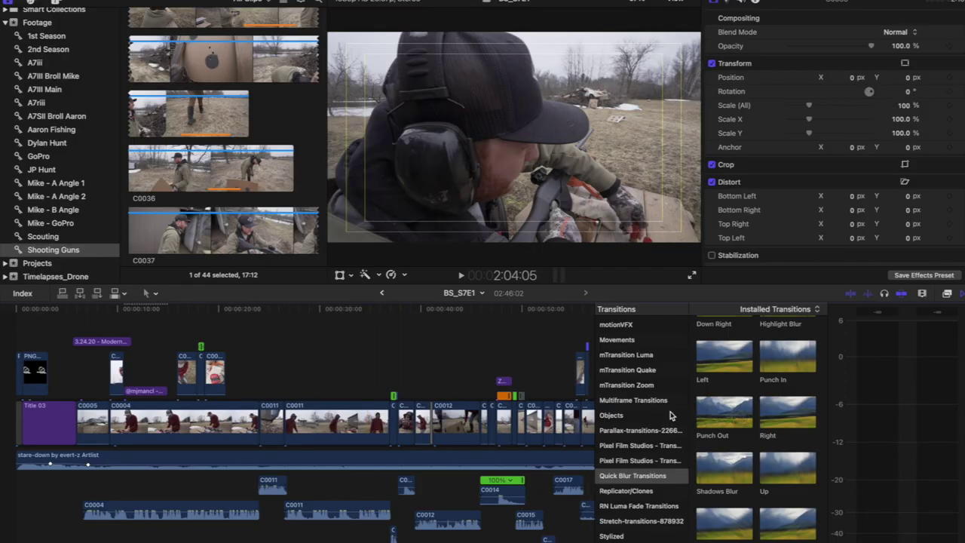
Hide and reshow the Transitions browser, and look through the installed categories from BadAss Zoom to Lights.
{"action": "left_click", "coordinate": [962, 296]}
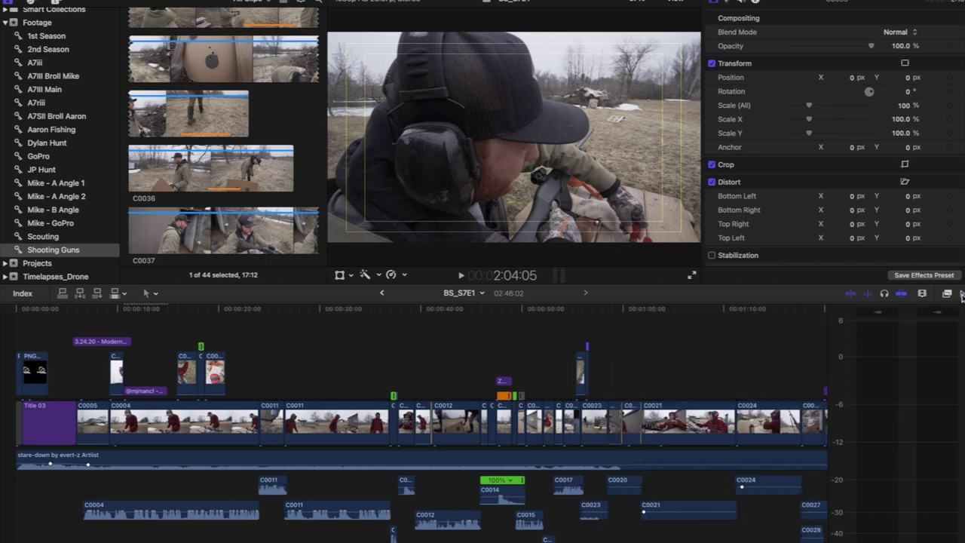
{"action": "left_click", "coordinate": [962, 296]}
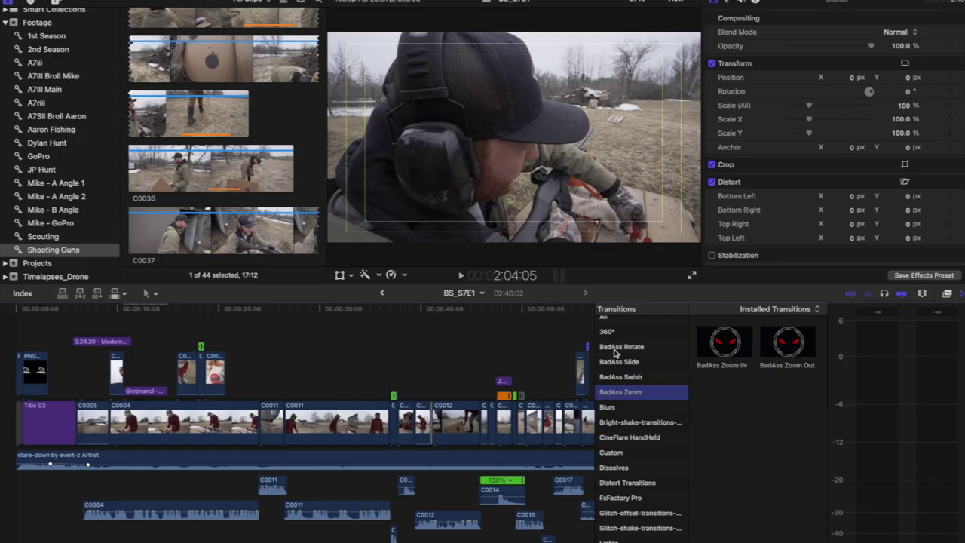
{"action": "key", "text": "Down"}
{"action": "key", "text": "Down"}
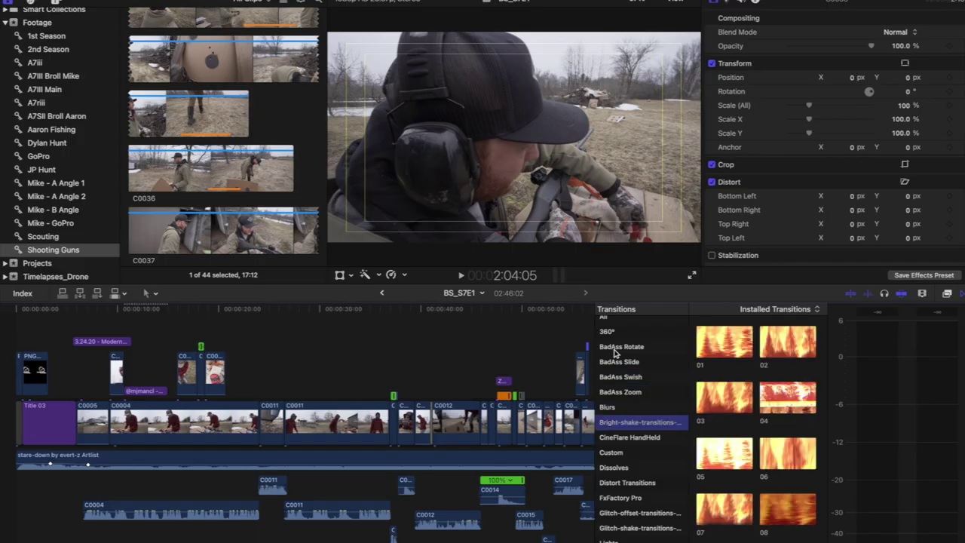
{"action": "key", "text": "Down"}
{"action": "key", "text": "Down"}
{"action": "key", "text": "Down"}
{"action": "key", "text": "Down"}
{"action": "key", "text": "Down"}
{"action": "key", "text": "Down"}
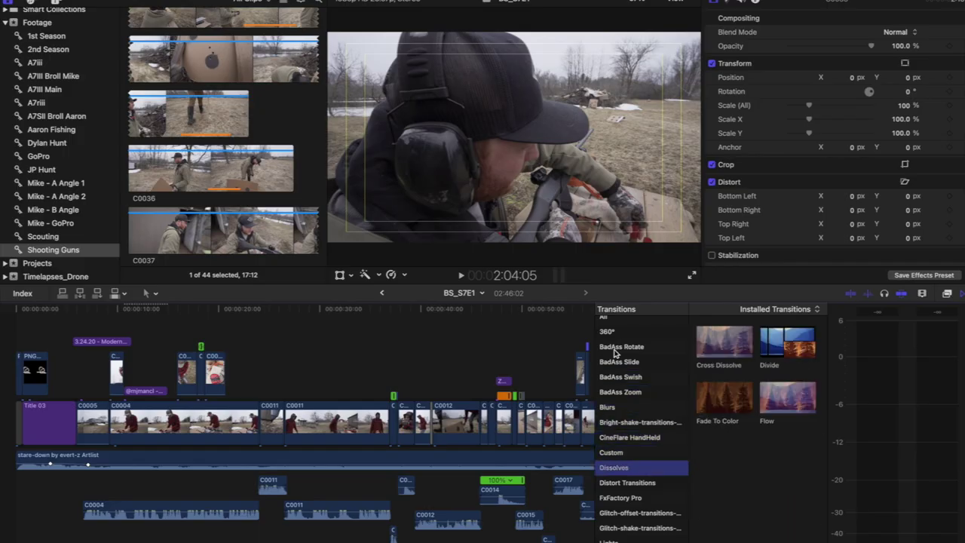
{"action": "key", "text": "Down"}
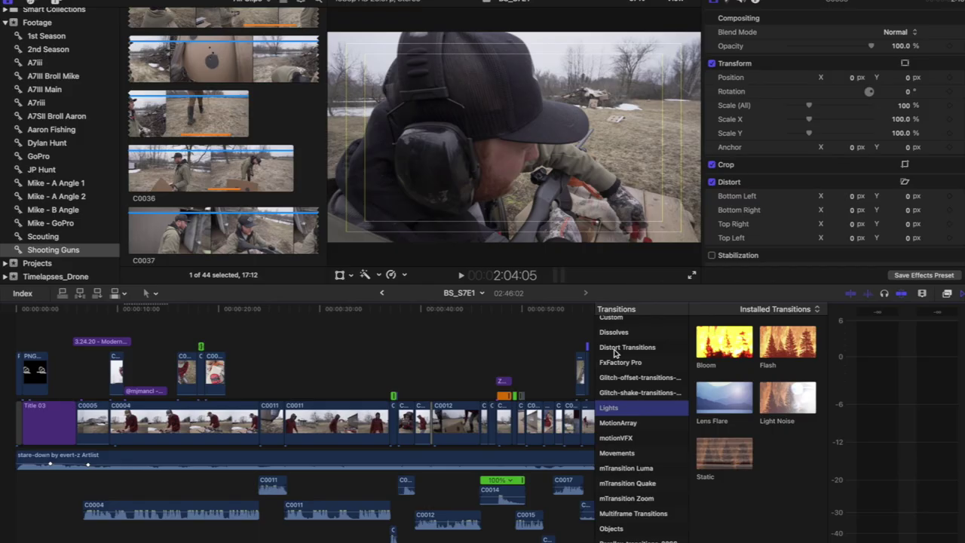
Examine the installed transitions from MotionArray through mTransition Zoom, comparing the mTransition Quake and mTransition Zoom sets.
{"action": "scroll", "coordinate": [614, 353], "scroll_direction": "down", "scroll_amount": 1}
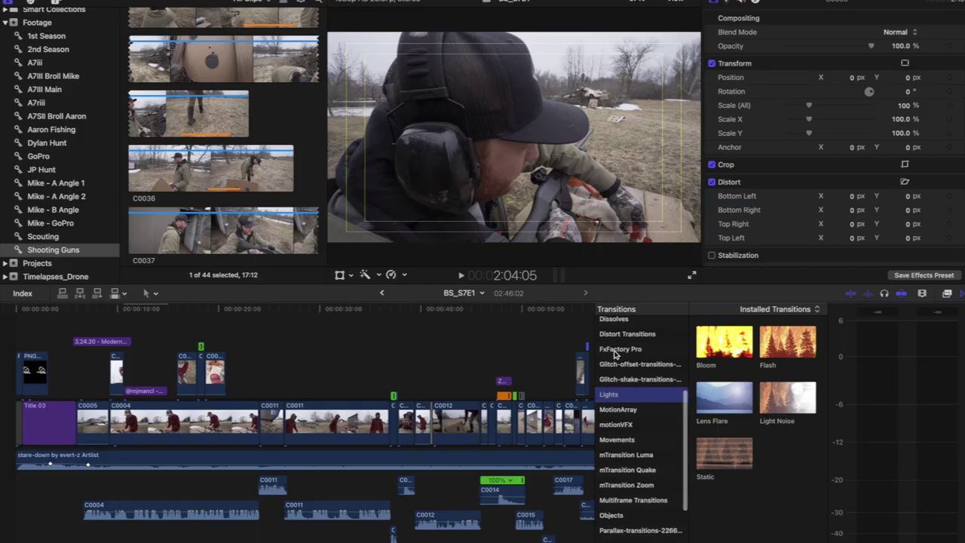
{"action": "left_click", "coordinate": [621, 409]}
{"action": "key", "text": "Down"}
{"action": "key", "text": "Down"}
{"action": "key", "text": "Down"}
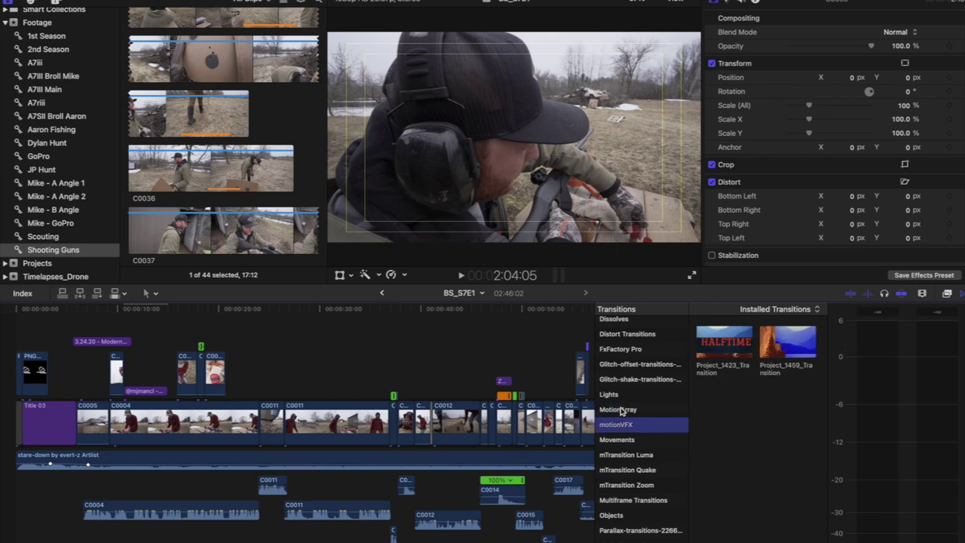
{"action": "key", "text": "Down"}
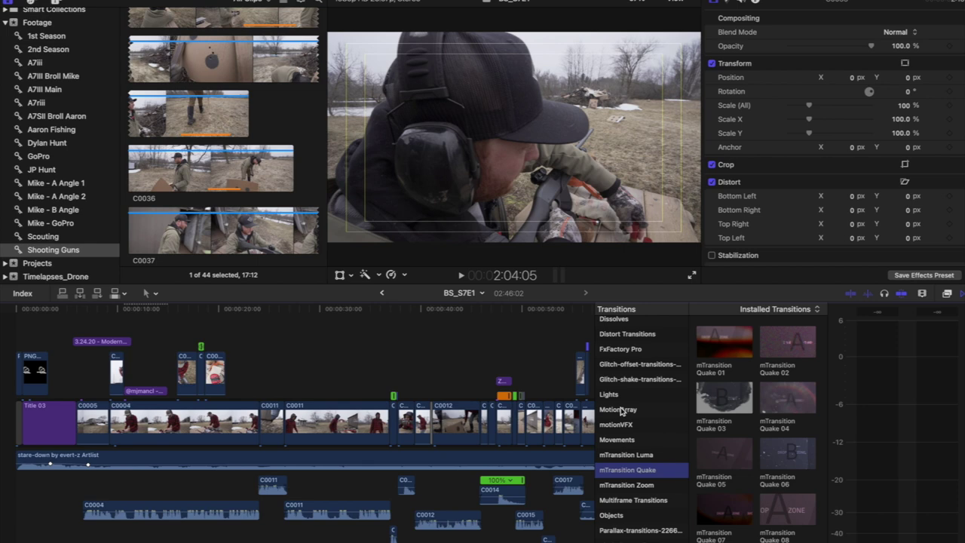
{"action": "key", "text": "Down"}
{"action": "key", "text": "Up"}
{"action": "key", "text": "Down"}
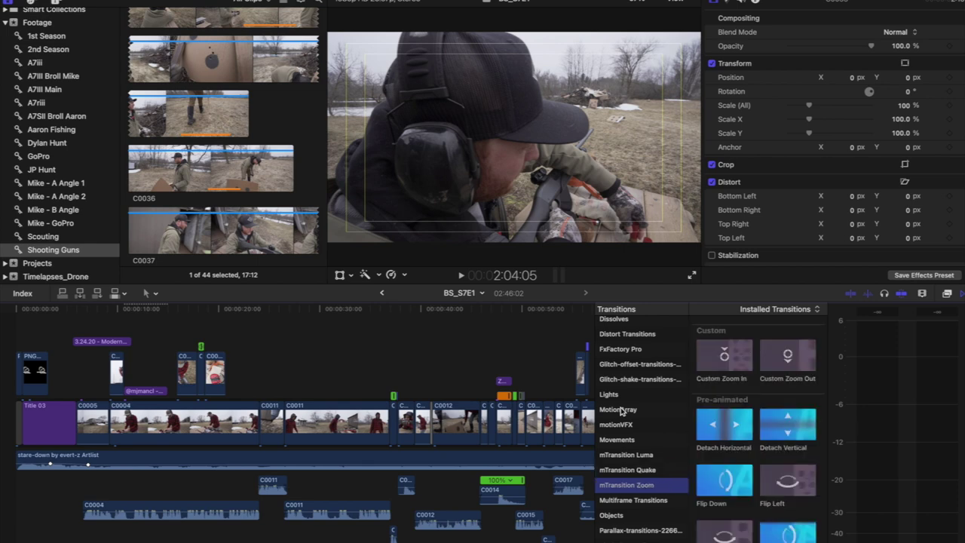
{"action": "key", "text": "Up"}
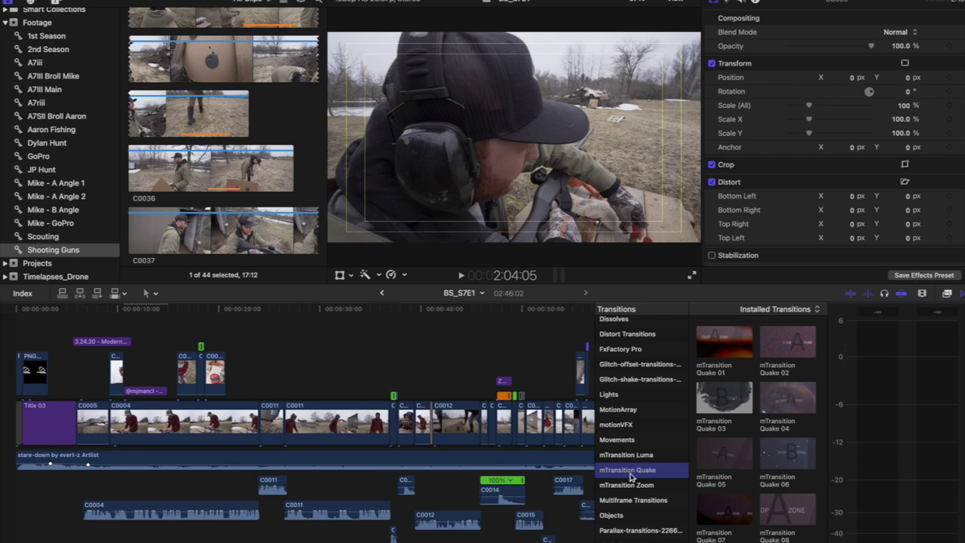
{"action": "key", "text": "Down"}
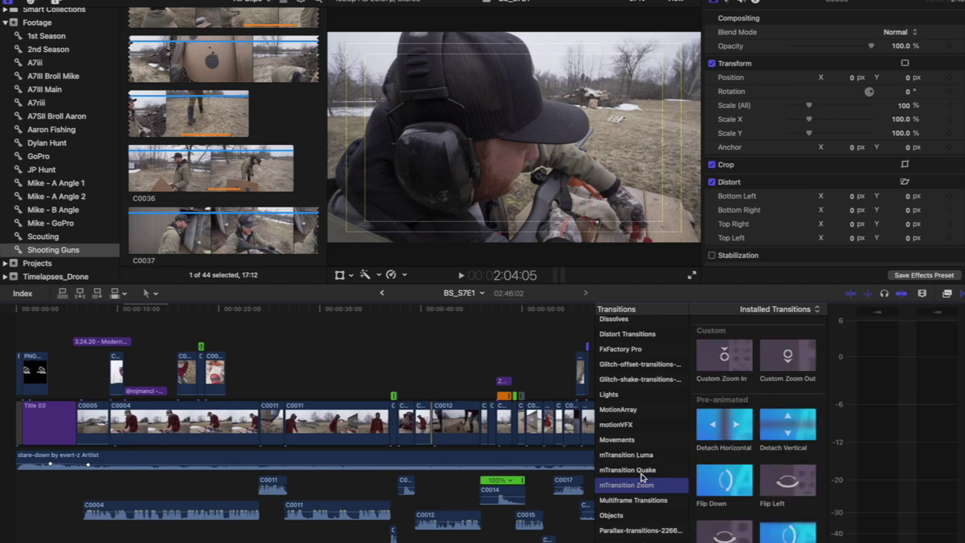
{"action": "scroll", "coordinate": [641, 477], "scroll_direction": "up", "scroll_amount": 4}
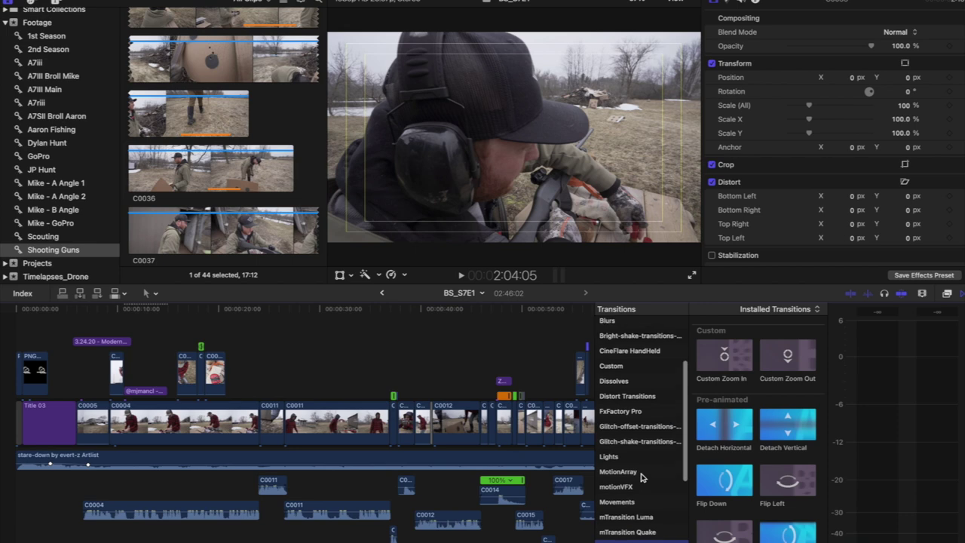
Replace the Transitions browser with the installed Effects browser, look through its video categories and show the mLut effect.
{"action": "scroll", "coordinate": [618, 388], "scroll_direction": "down", "scroll_amount": 10}
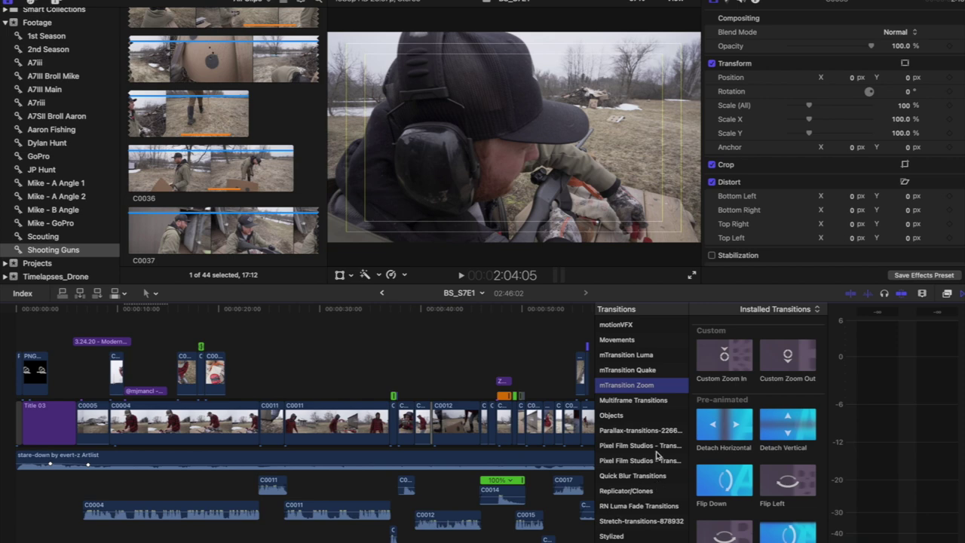
{"action": "left_click", "coordinate": [947, 299]}
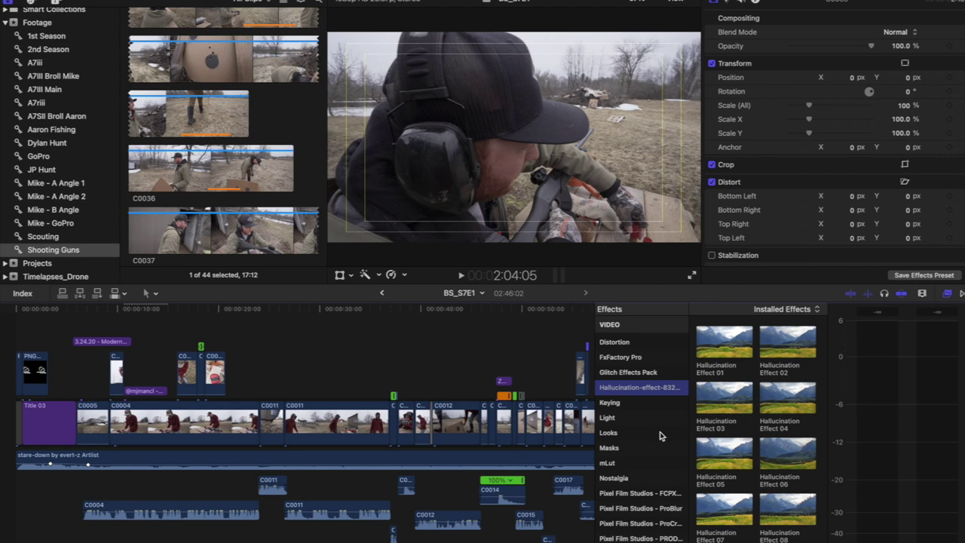
{"action": "scroll", "coordinate": [660, 436], "scroll_direction": "down", "scroll_amount": 5}
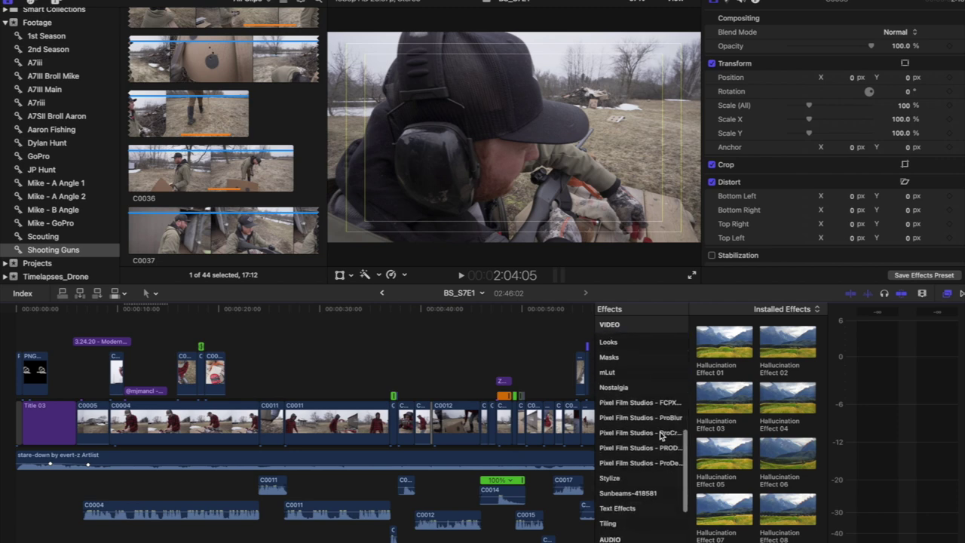
{"action": "left_click", "coordinate": [613, 376]}
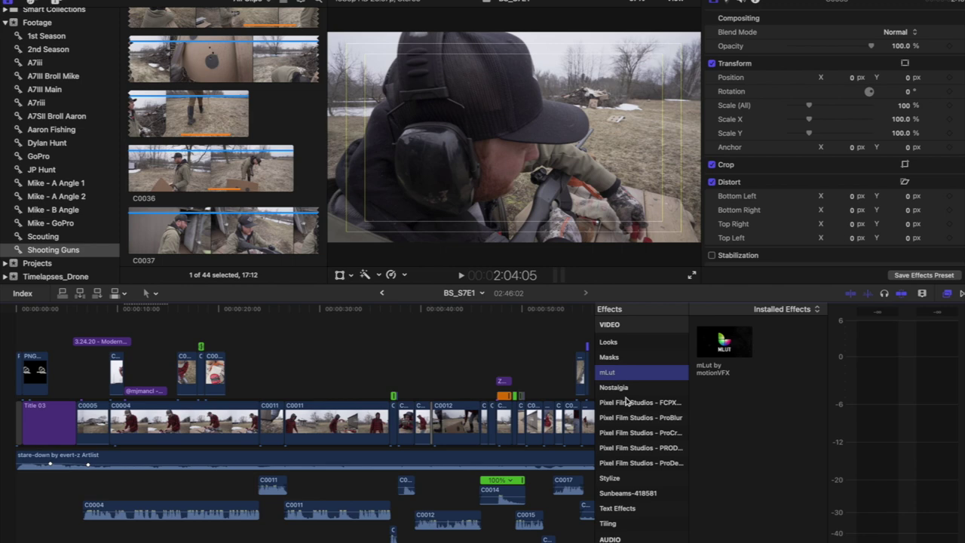
Show all audio effects and search them for "crumple".
{"action": "scroll", "coordinate": [621, 407], "scroll_direction": "down", "scroll_amount": 6}
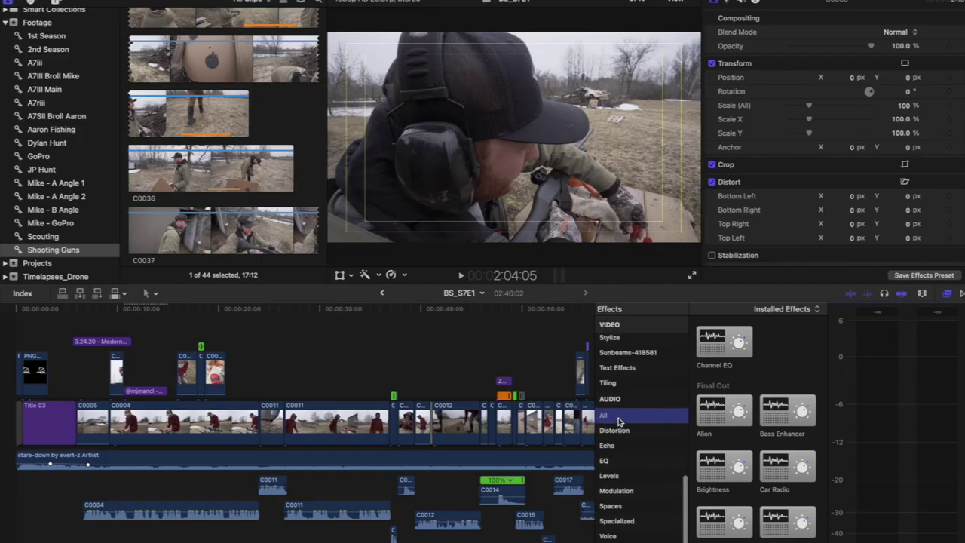
{"action": "type", "text": "crumple"}
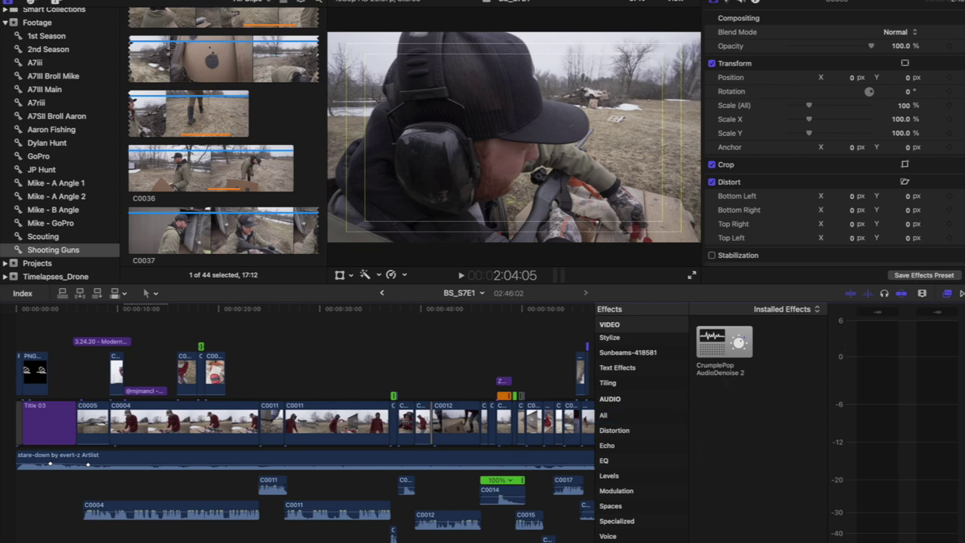
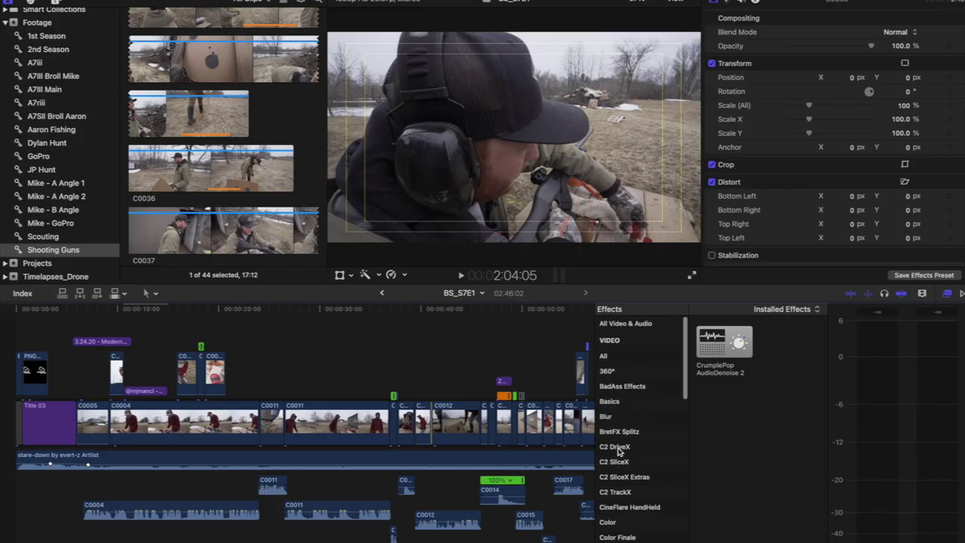
{"action": "scroll", "coordinate": [618, 451], "scroll_direction": "down", "scroll_amount": 1}
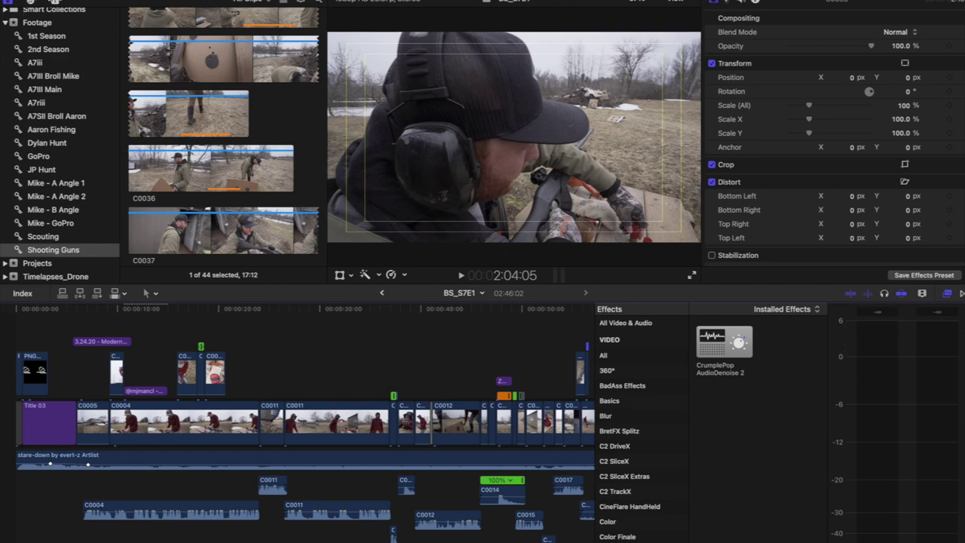
Open the installed titles and look through the categories from the modern stylish lower thirds to motionVFX.
{"action": "left_click", "coordinate": [56, 3]}
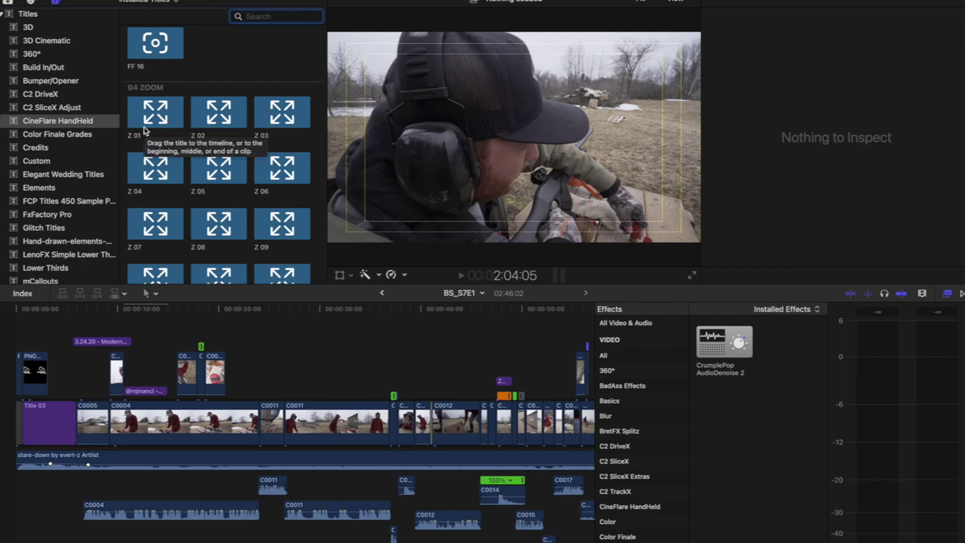
{"action": "left_click", "coordinate": [31, 32]}
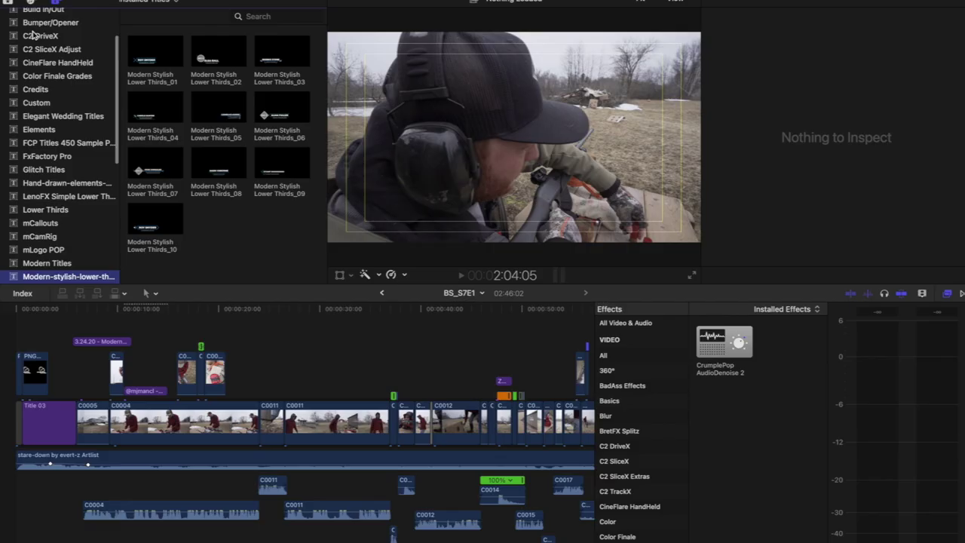
{"action": "key", "text": "Down"}
{"action": "key", "text": "Down"}
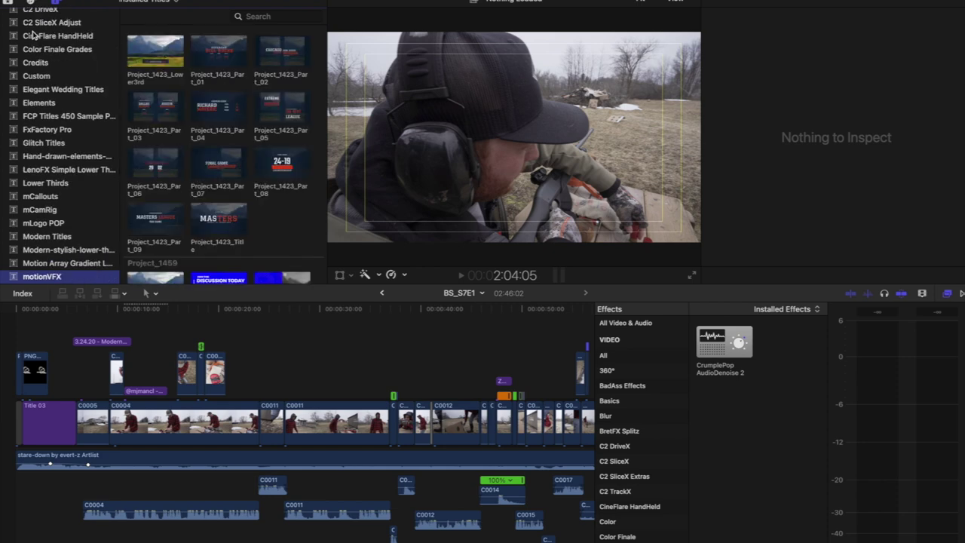
{"action": "scroll", "coordinate": [32, 35], "scroll_direction": "up", "scroll_amount": 5}
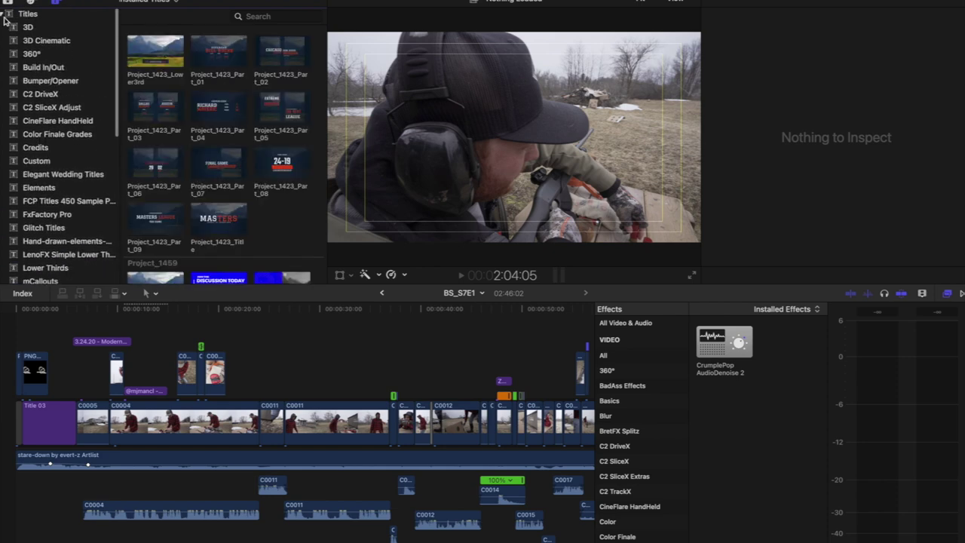
Collapse the Titles list, expand Generators and show the Backgrounds generators.
{"action": "left_click", "coordinate": [5, 15]}
{"action": "left_click", "coordinate": [6, 15]}
{"action": "left_click", "coordinate": [5, 15]}
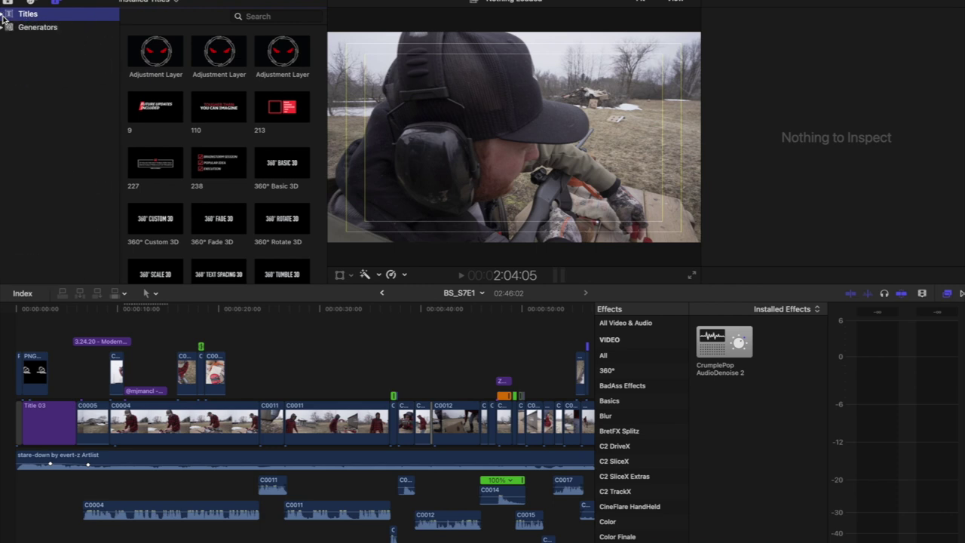
{"action": "left_click", "coordinate": [3, 28]}
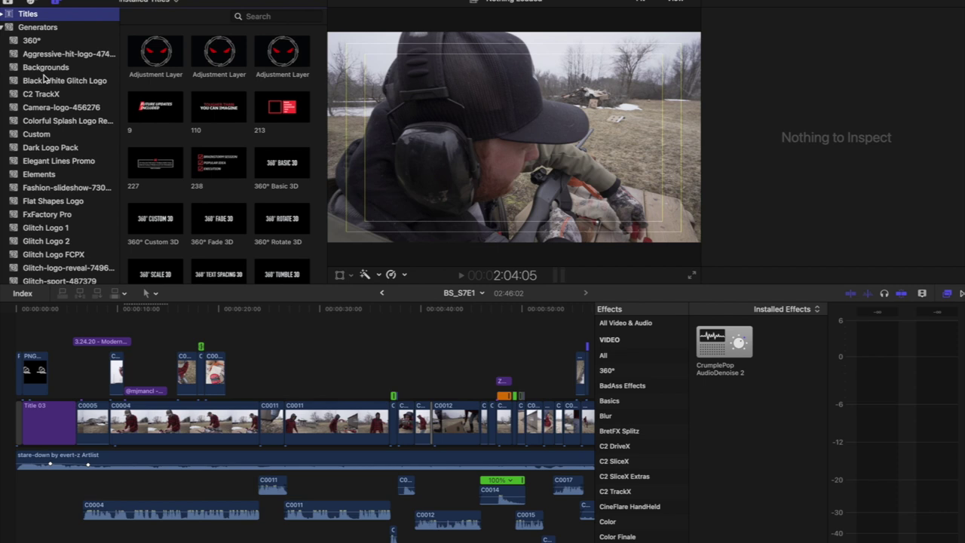
{"action": "left_click", "coordinate": [44, 68]}
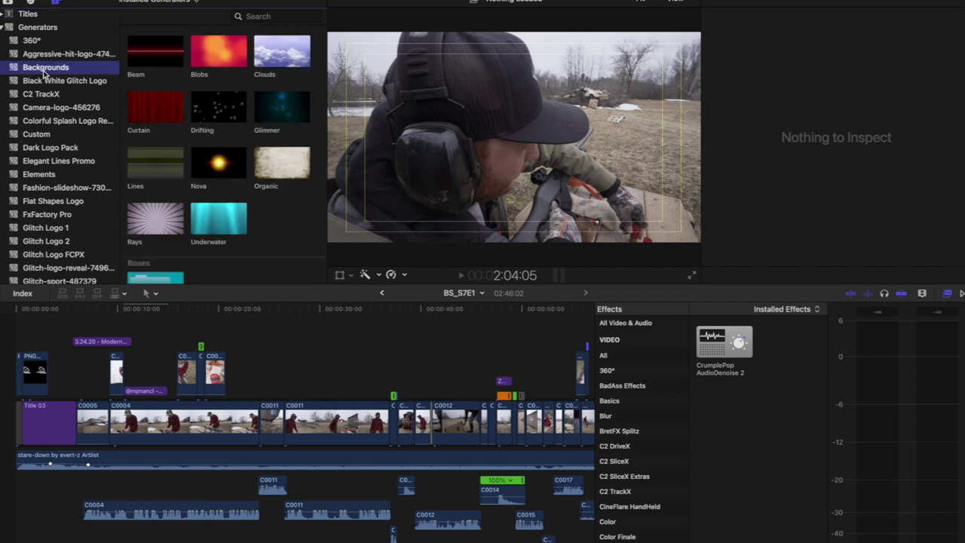
Look through the generator categories below Backgrounds down to motionVFX, comparing the Glitch Sport, Lovely Photo Memories and Minimal 3D Logo sets.
{"action": "key", "text": "Down"}
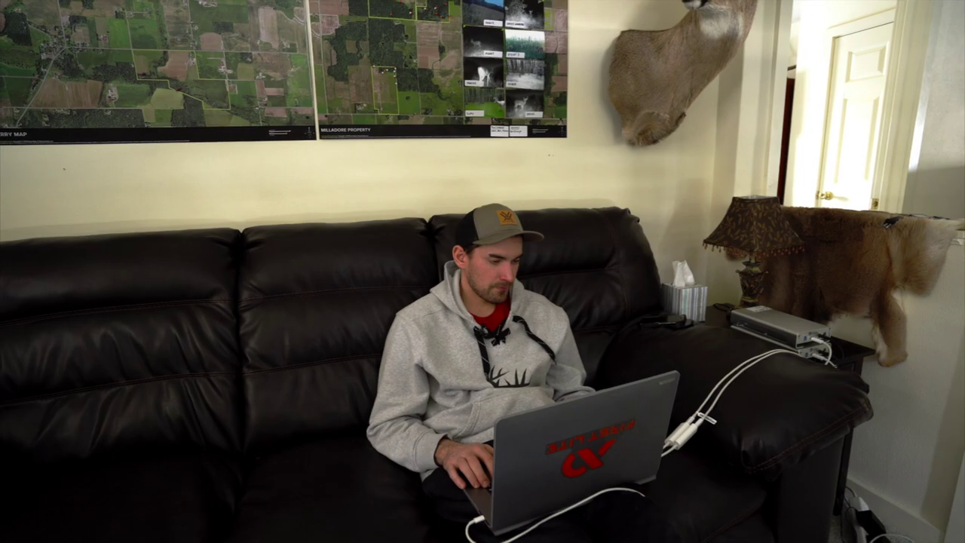
{"action": "key", "text": "Down"}
{"action": "key", "text": "Down"}
{"action": "key", "text": "Down"}
{"action": "key", "text": "Down"}
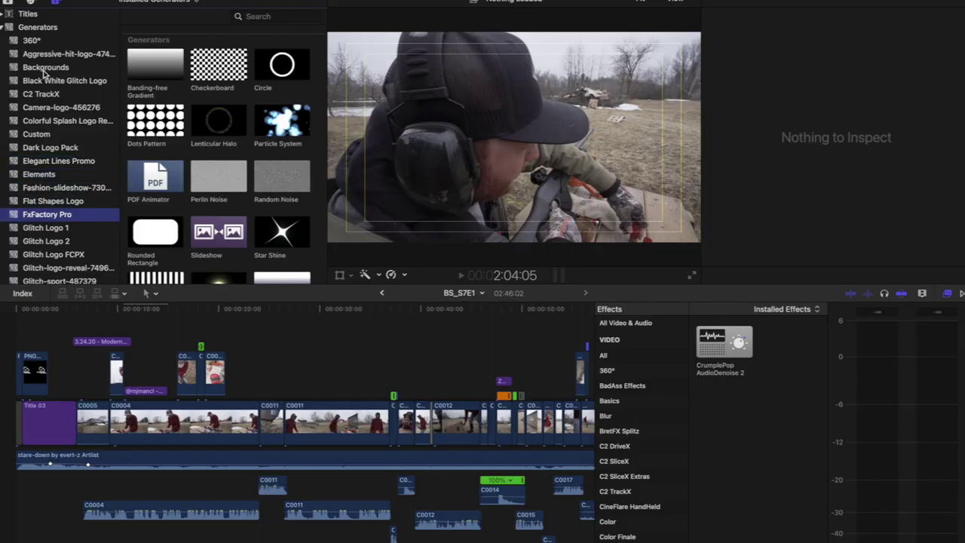
{"action": "key", "text": "Down"}
{"action": "key", "text": "Down"}
{"action": "key", "text": "Down"}
{"action": "key", "text": "Down"}
{"action": "key", "text": "Down"}
{"action": "key", "text": "Down"}
{"action": "key", "text": "Down"}
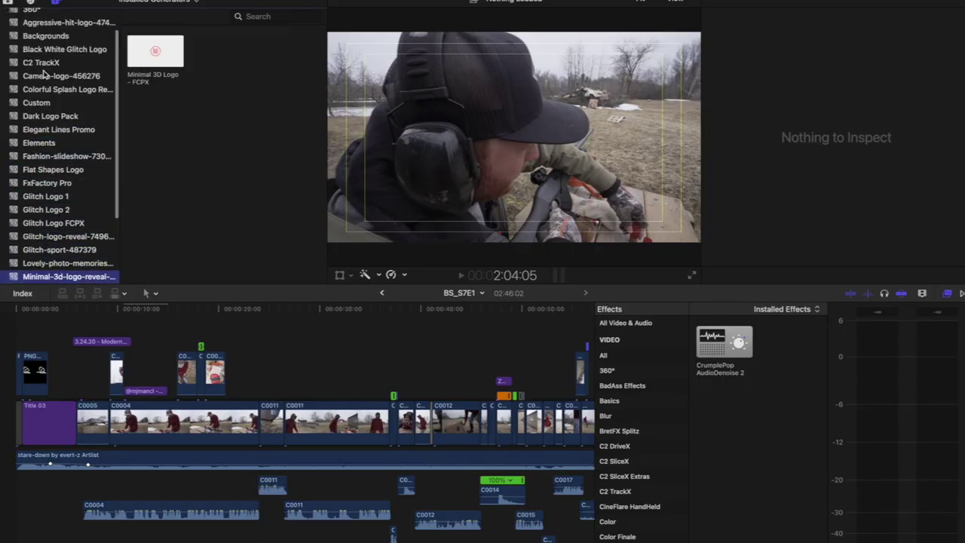
{"action": "key", "text": "Down"}
{"action": "key", "text": "Up"}
{"action": "key", "text": "Up"}
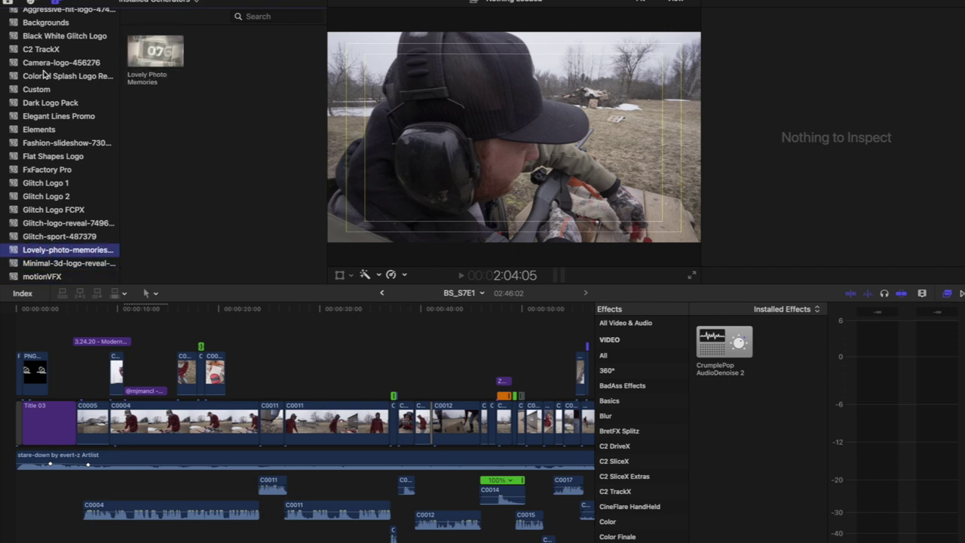
{"action": "key", "text": "Up"}
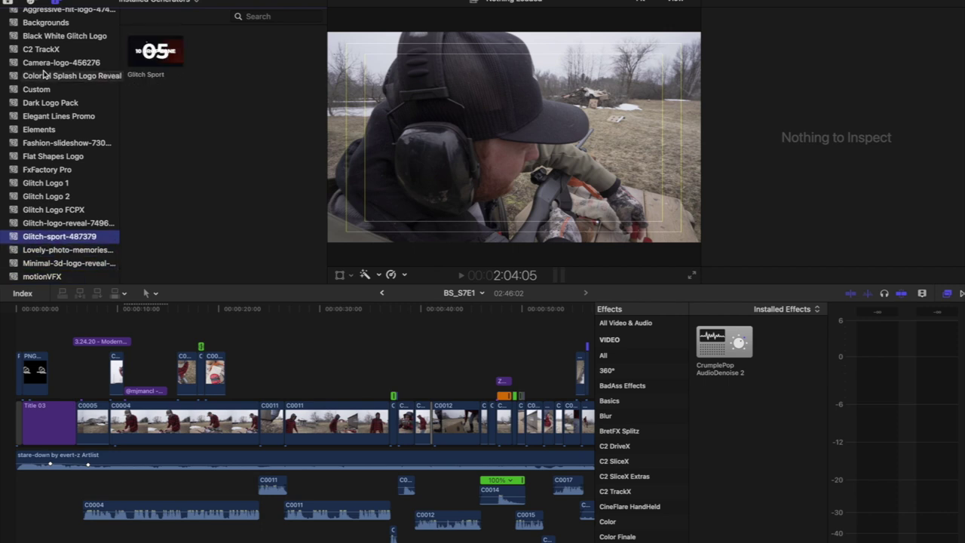
{"action": "key", "text": "Down"}
{"action": "key", "text": "Down"}
{"action": "key", "text": "Down"}
{"action": "key", "text": "Down"}
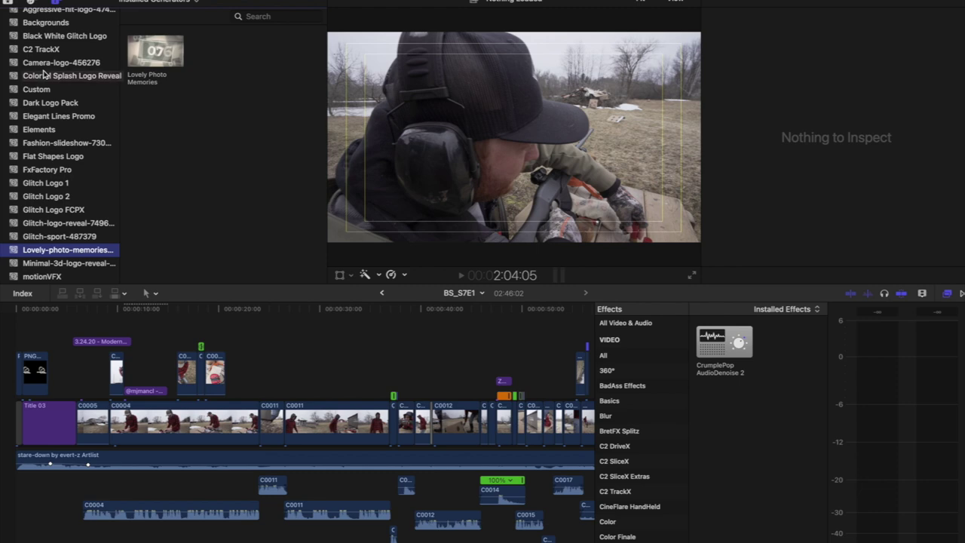
{"action": "key", "text": "Down"}
{"action": "key", "text": "Down"}
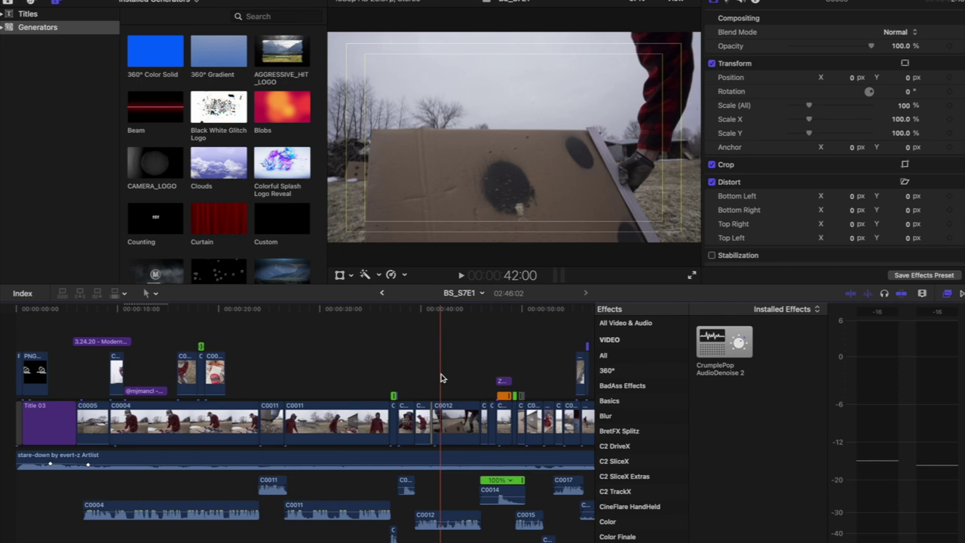
Return to the Shooting Guns footage and bring the connected clips C0007, C0008 and C0010 near 17:28 into close view in the timeline.
{"action": "left_click", "coordinate": [8, 6]}
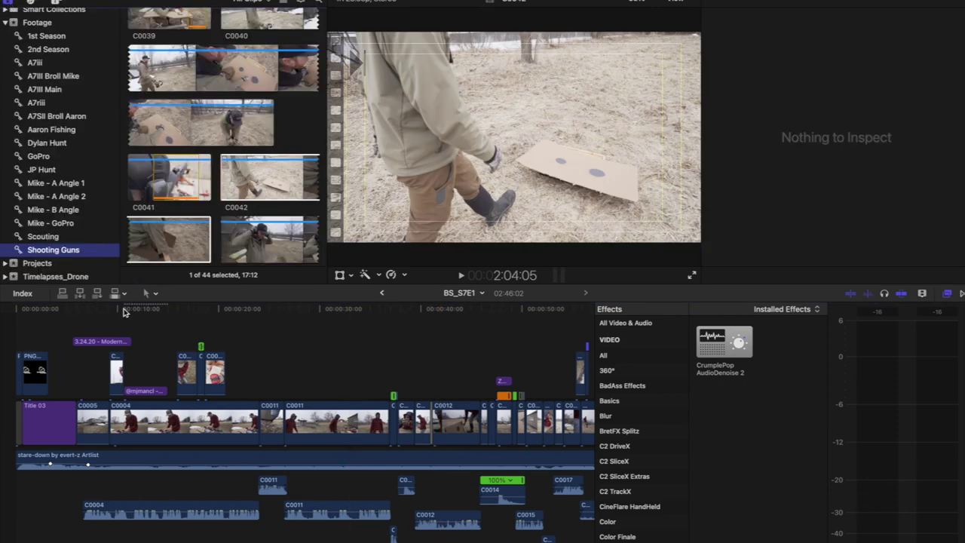
{"action": "left_click", "coordinate": [176, 310]}
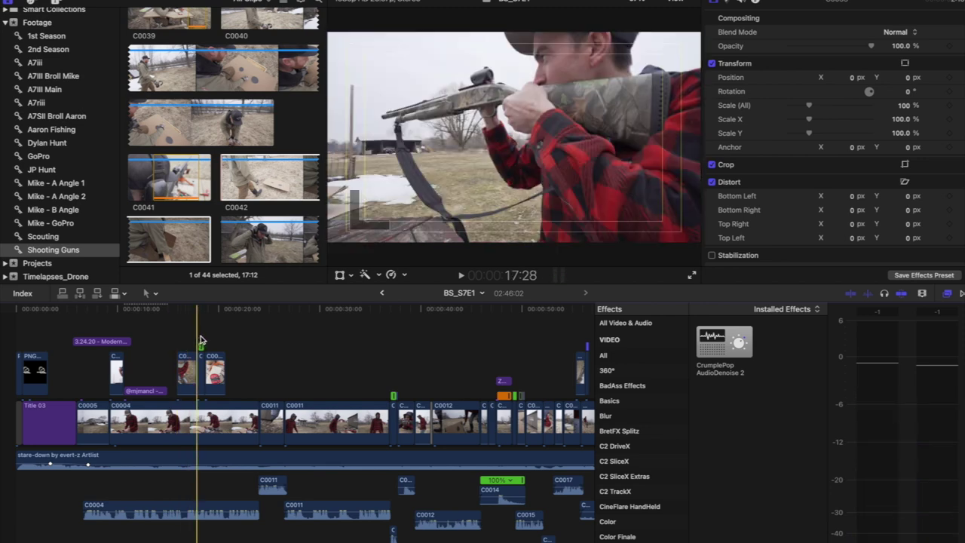
{"action": "key", "text": "super+equal"}
{"action": "key", "text": "super+equal"}
{"action": "key", "text": "super+equal"}
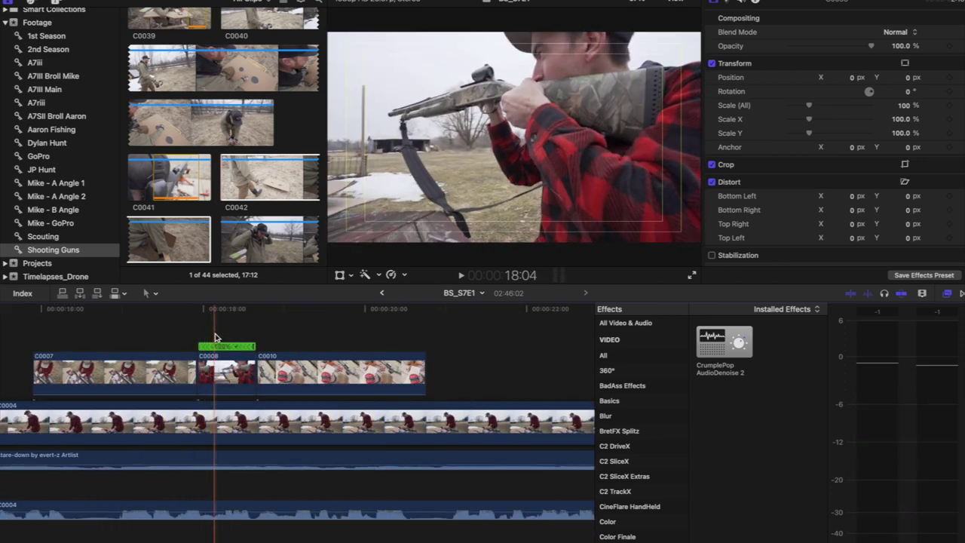
Find the slowed C0014 clip with the Z 02 title near 47 seconds and review that section in playback.
{"action": "scroll", "coordinate": [262, 329], "scroll_direction": "right", "scroll_amount": 5}
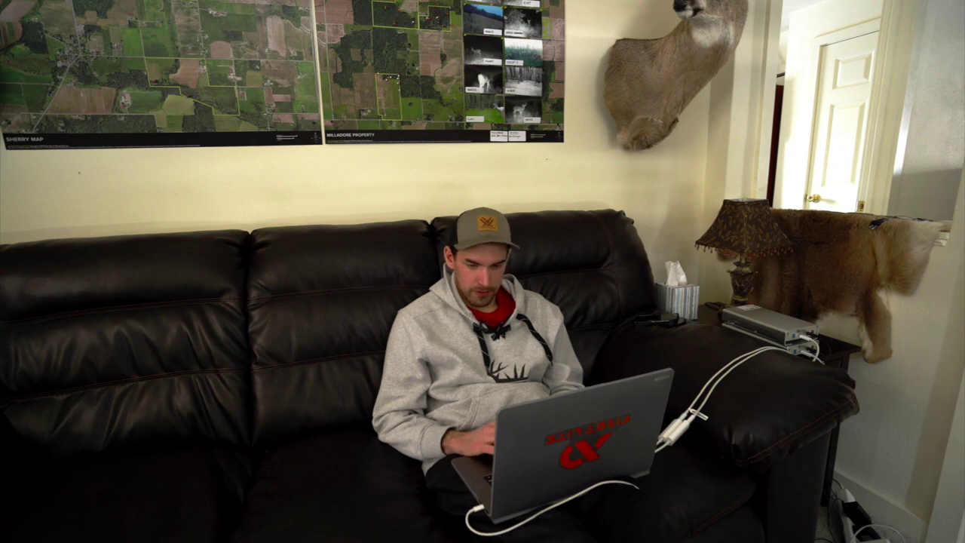
{"action": "scroll", "coordinate": [381, 381], "scroll_direction": "right", "scroll_amount": 10}
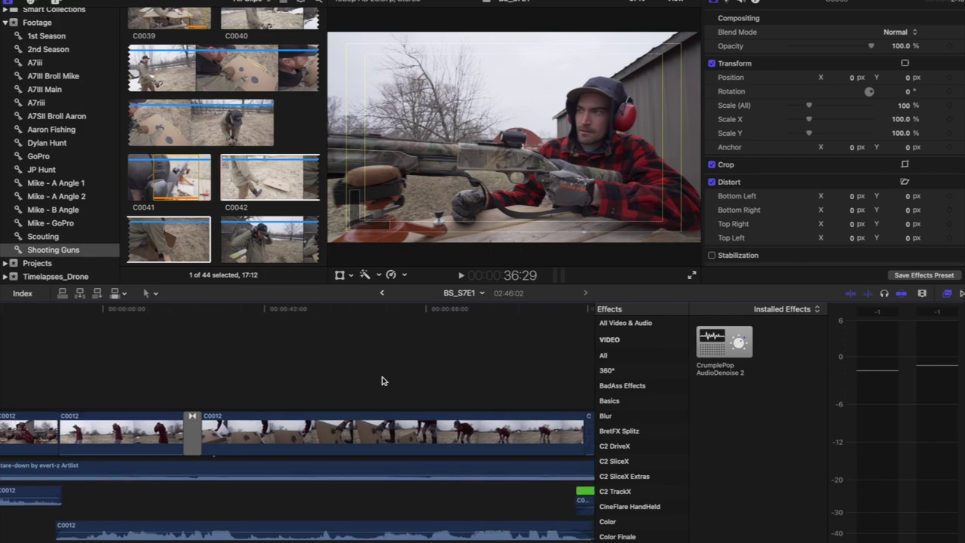
{"action": "scroll", "coordinate": [382, 381], "scroll_direction": "right", "scroll_amount": 10}
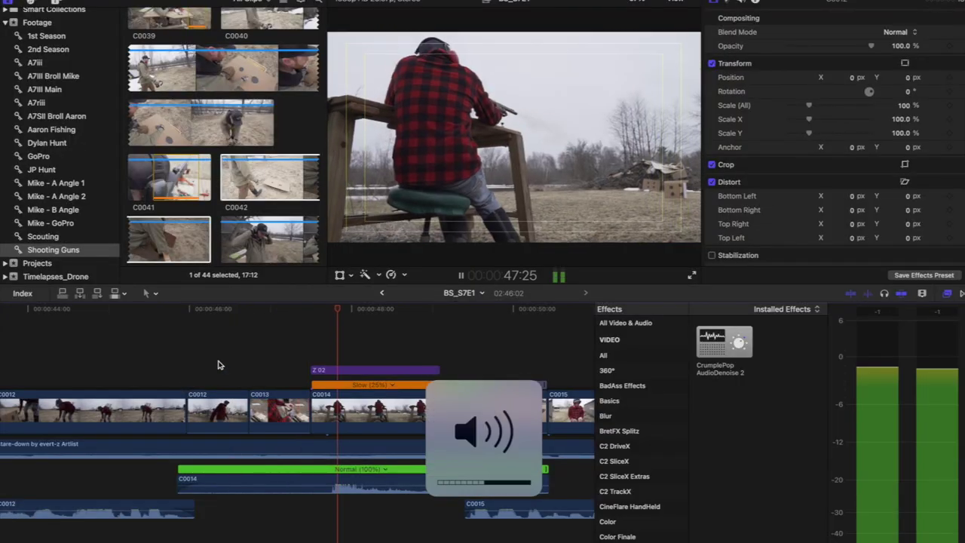
{"action": "left_click", "coordinate": [226, 348]}
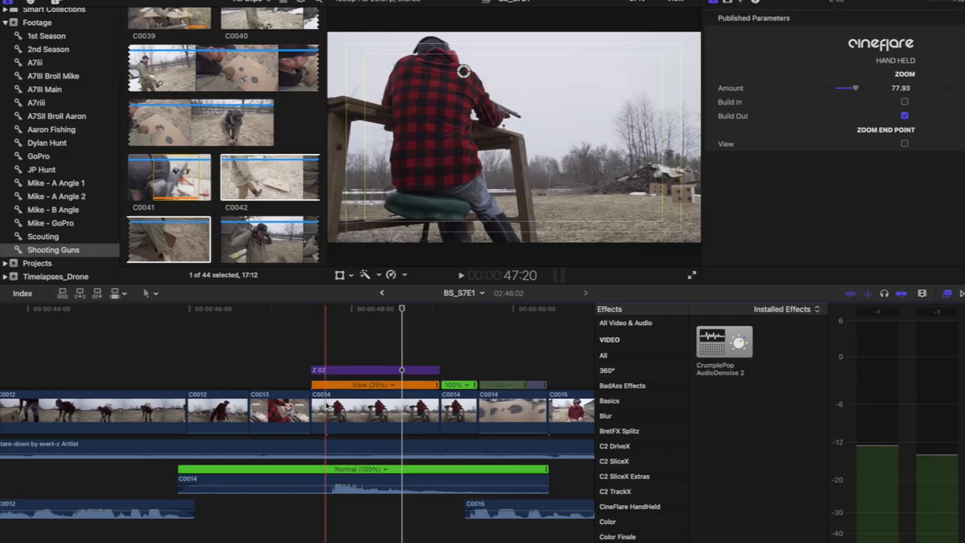
Select the slowed C0014 clip, check the retiming options, and include its Normal (100%) C0014 audio clip in the selection.
{"action": "left_click", "coordinate": [327, 406]}
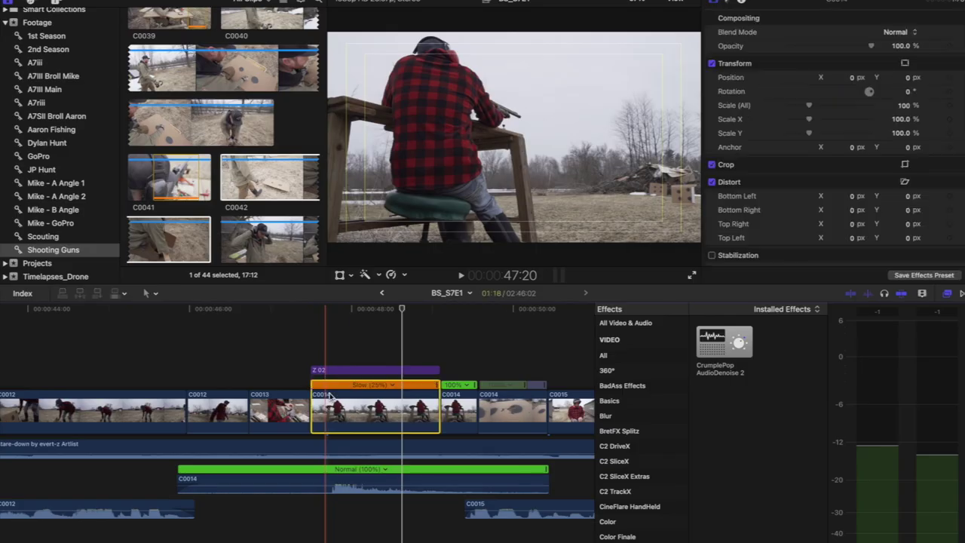
{"action": "left_click", "coordinate": [404, 275]}
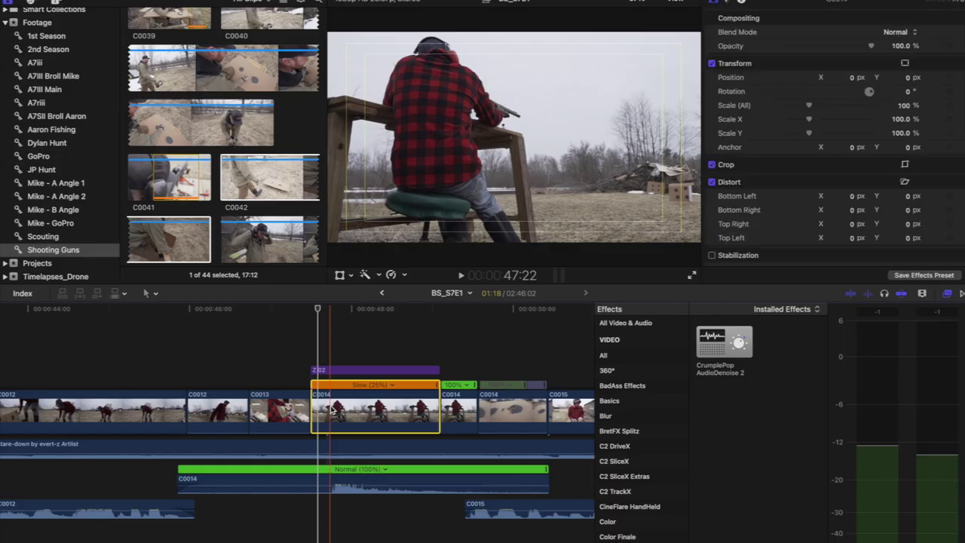
{"action": "left_click", "coordinate": [307, 477]}
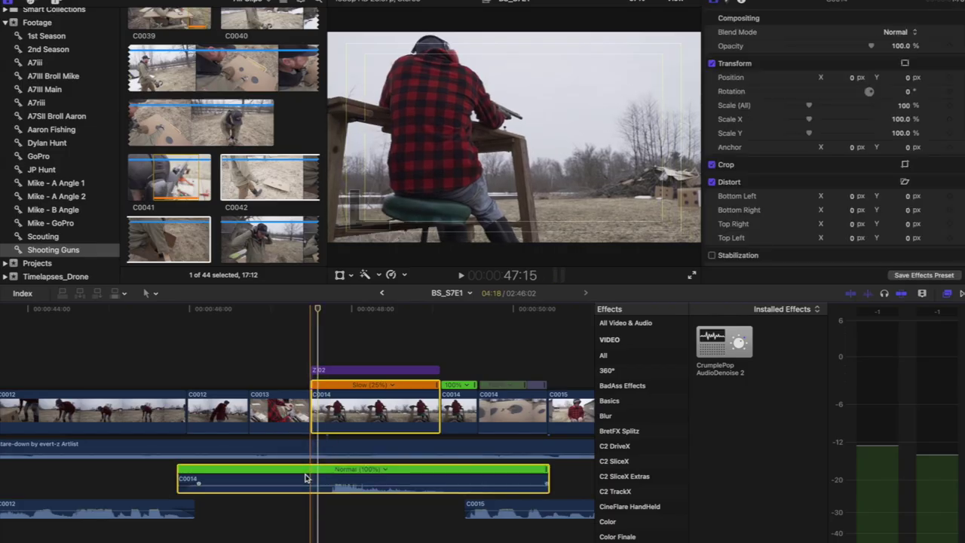
Play the C0014 shot, place the playhead at 47:12 and select only the slowed C0014 video clip.
{"action": "key", "text": "space"}
{"action": "key", "text": "space"}
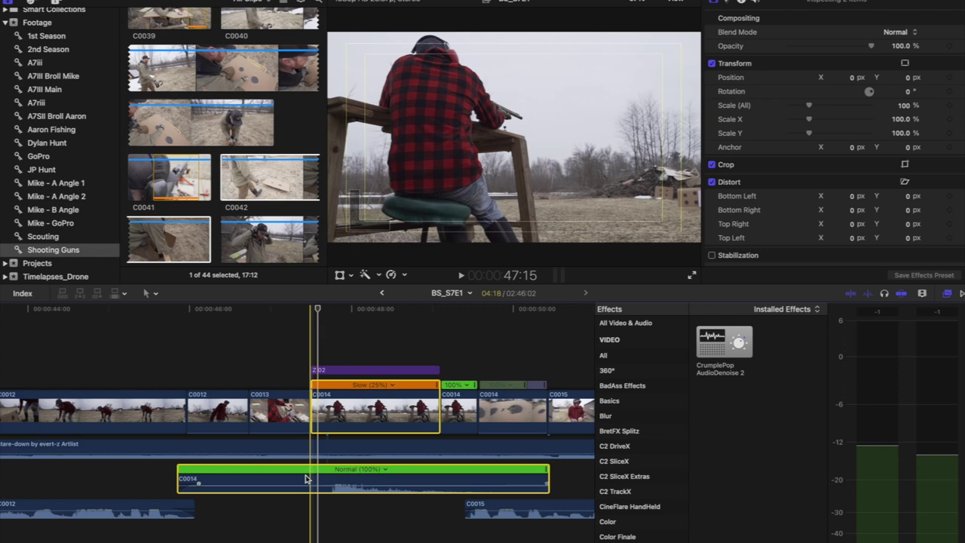
{"action": "key", "text": "space"}
{"action": "key", "text": "space"}
{"action": "left_click", "coordinate": [305, 355]}
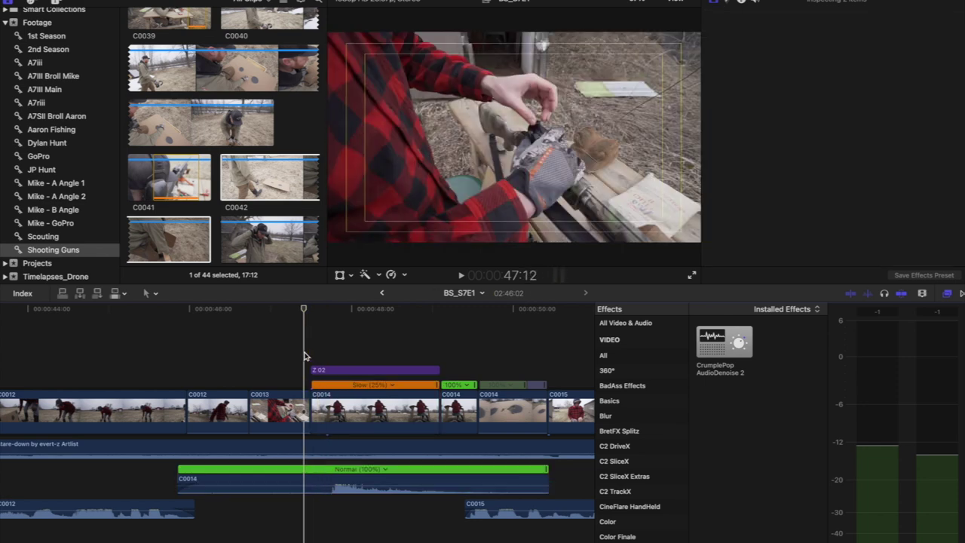
{"action": "left_click", "coordinate": [340, 397]}
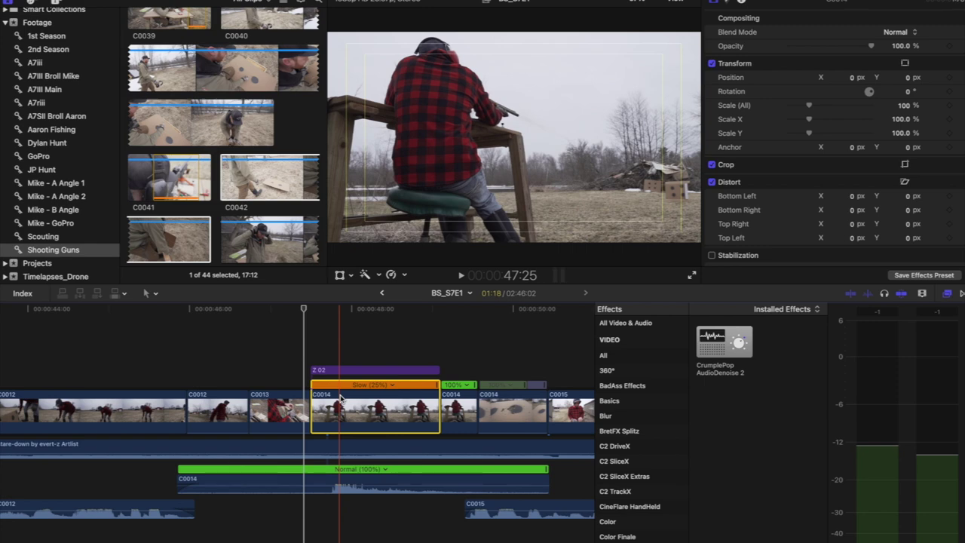
Examine the slow-speed presets and custom speed settings for the slowed C0014 clip, leaving them unchanged.
{"action": "left_click", "coordinate": [403, 276]}
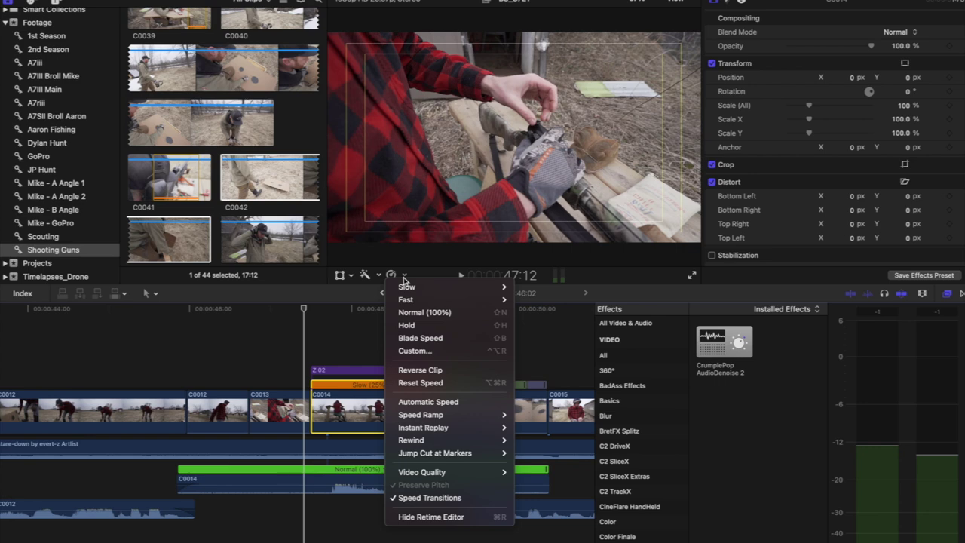
{"action": "mouse_move", "coordinate": [407, 300]}
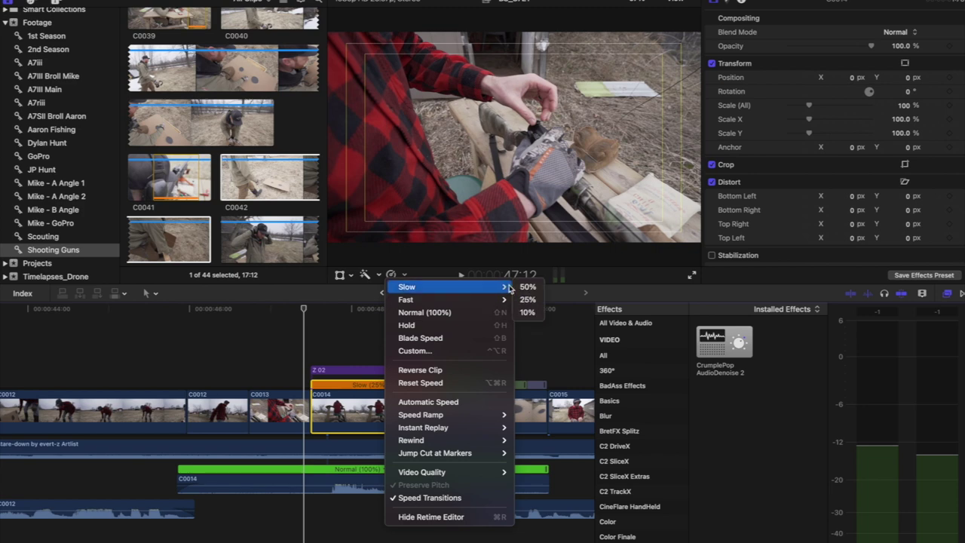
{"action": "left_click", "coordinate": [431, 351]}
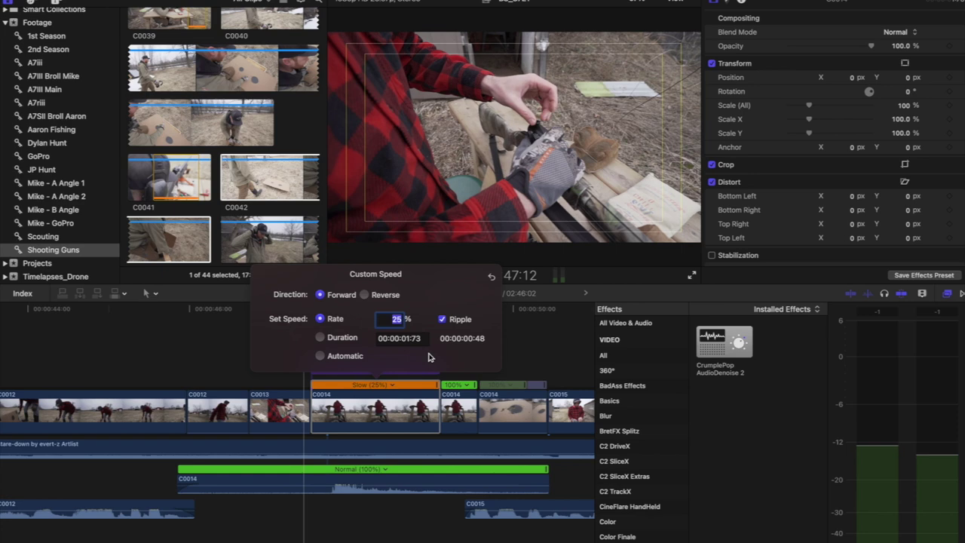
{"action": "left_click", "coordinate": [233, 346]}
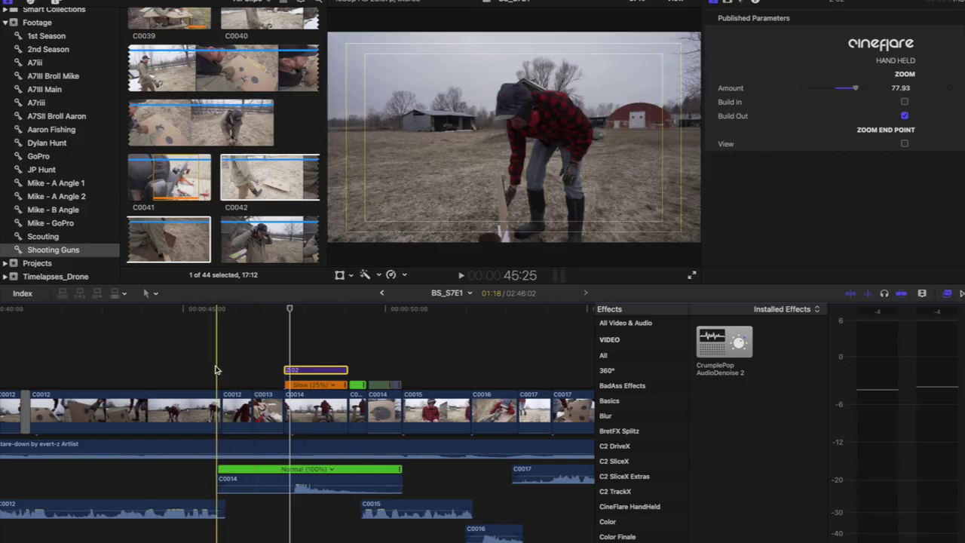
Play the sequence from 45:25 through the slowed C0014 shot and bring the surrounding clips into view.
{"action": "key", "text": "space"}
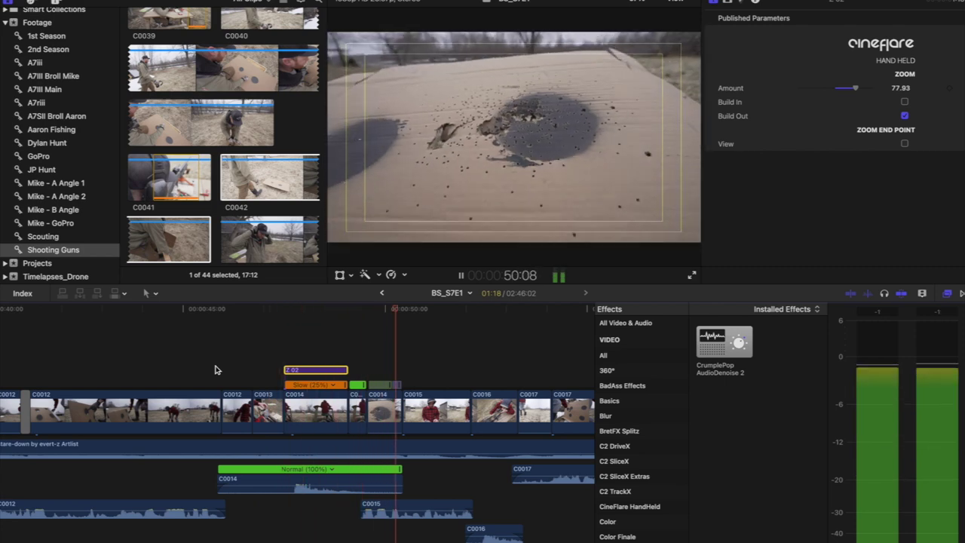
{"action": "key", "text": "space"}
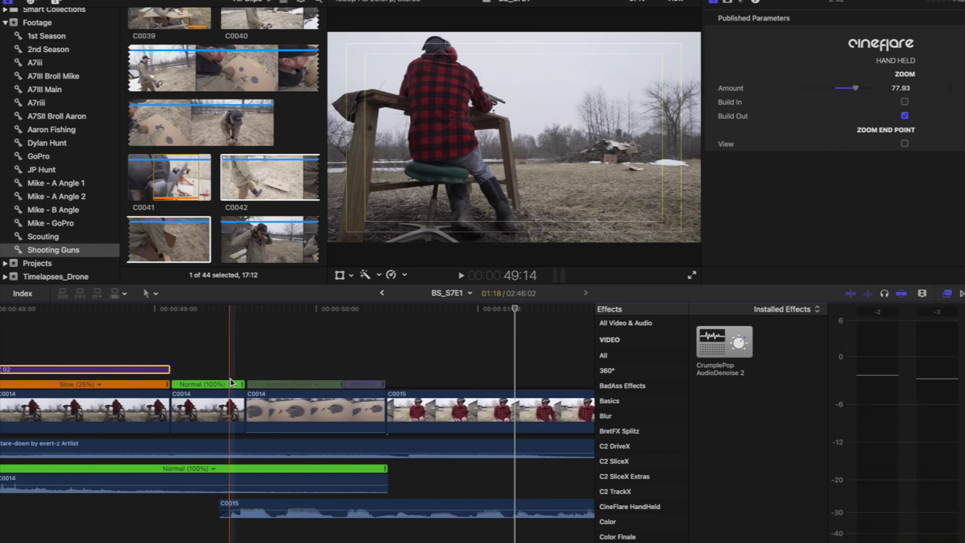
{"action": "key", "text": "super+minus"}
{"action": "key", "text": "super+minus"}
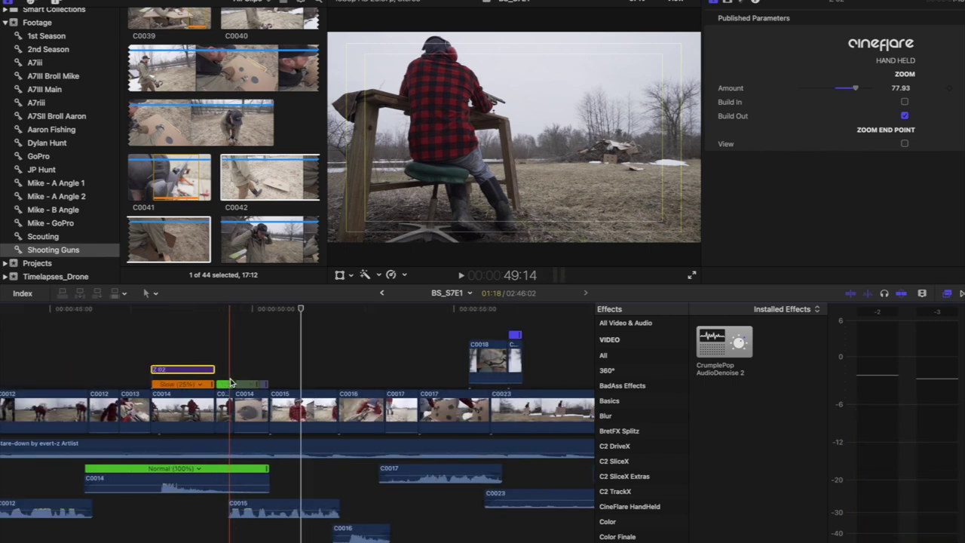
{"action": "key", "text": "super+minus"}
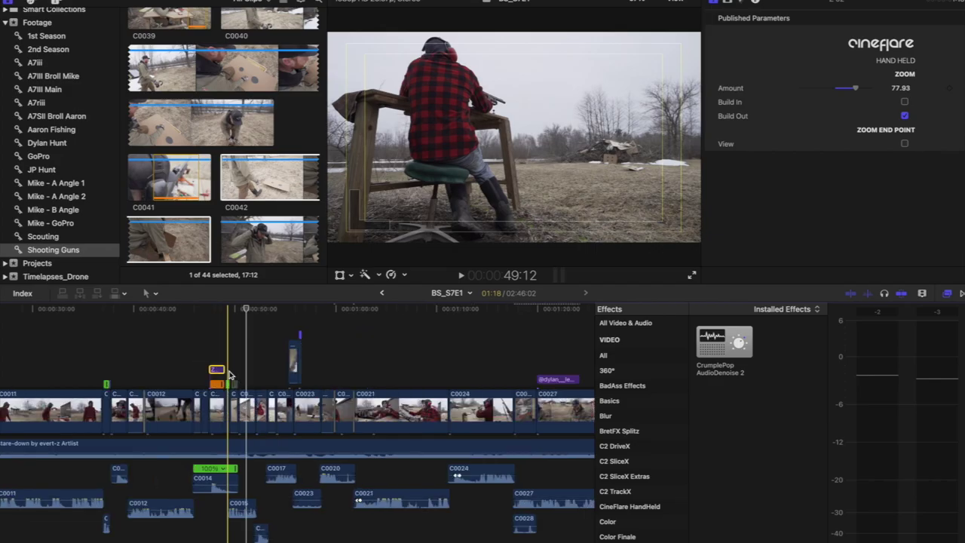
Bring the section around the connected C0018 clip into closer view and review it in playback.
{"action": "key", "text": "super+equal"}
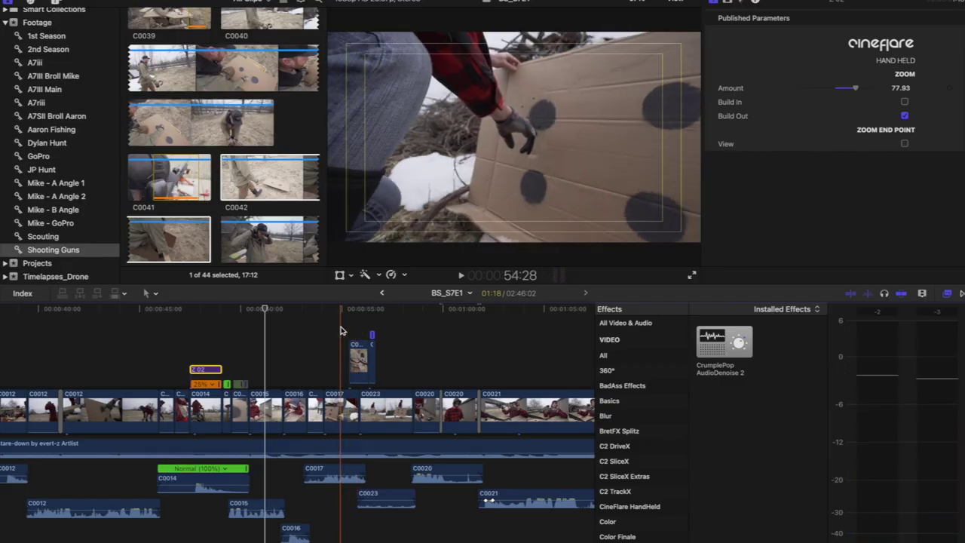
{"action": "key", "text": "super+equal"}
{"action": "key", "text": "space"}
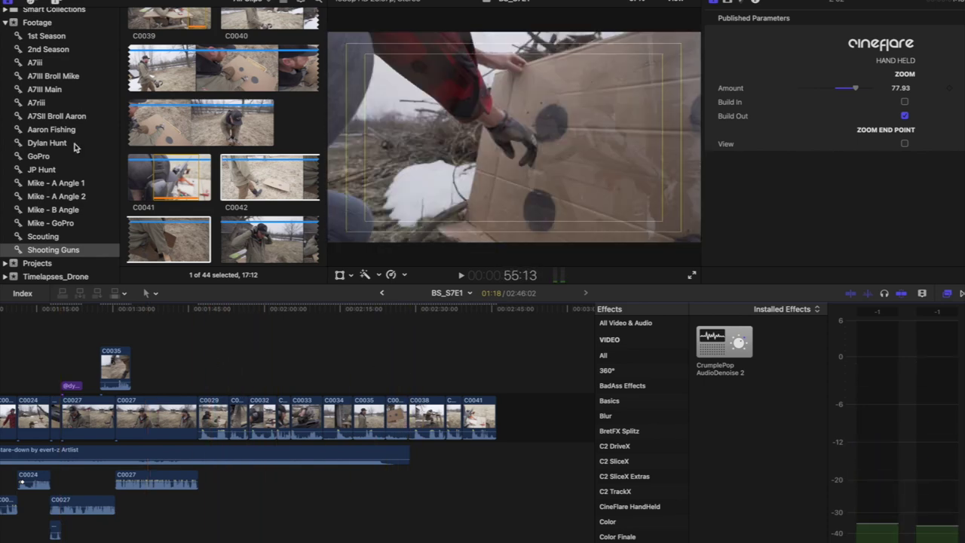
Show the Shooting Guns footage and browse its source clips from C0041 to C0043.
{"action": "left_click", "coordinate": [47, 254]}
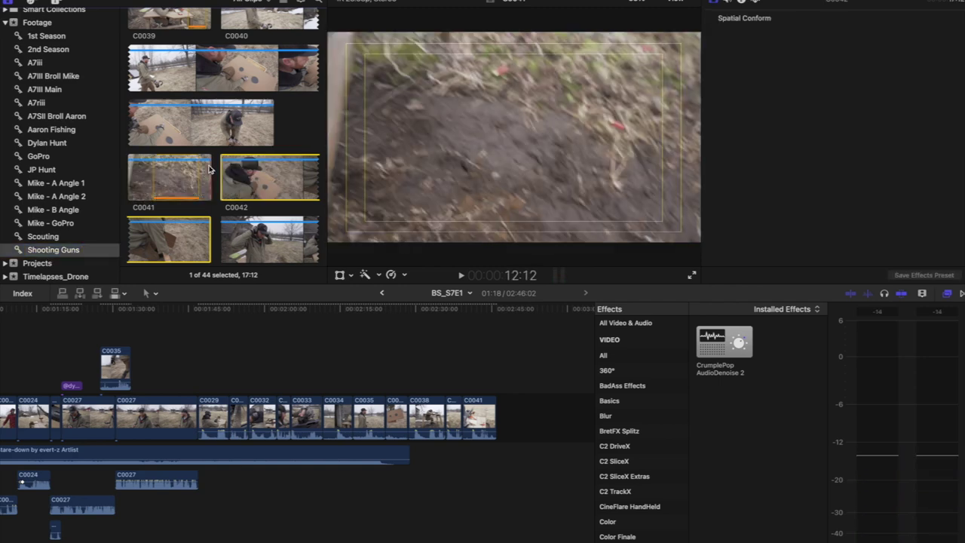
{"action": "scroll", "coordinate": [211, 169], "scroll_direction": "down", "scroll_amount": 1}
{"action": "scroll", "coordinate": [210, 170], "scroll_direction": "down", "scroll_amount": 2}
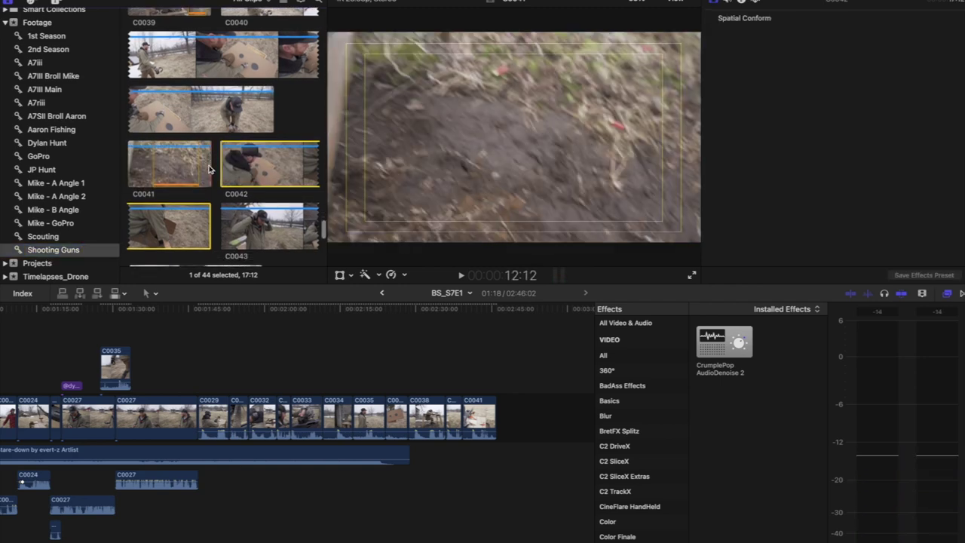
{"action": "scroll", "coordinate": [210, 170], "scroll_direction": "down", "scroll_amount": 4}
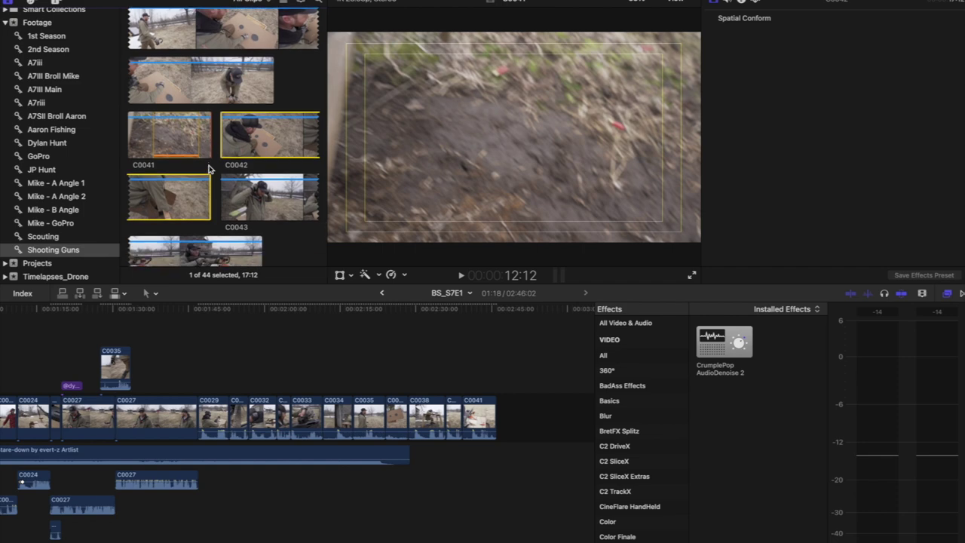
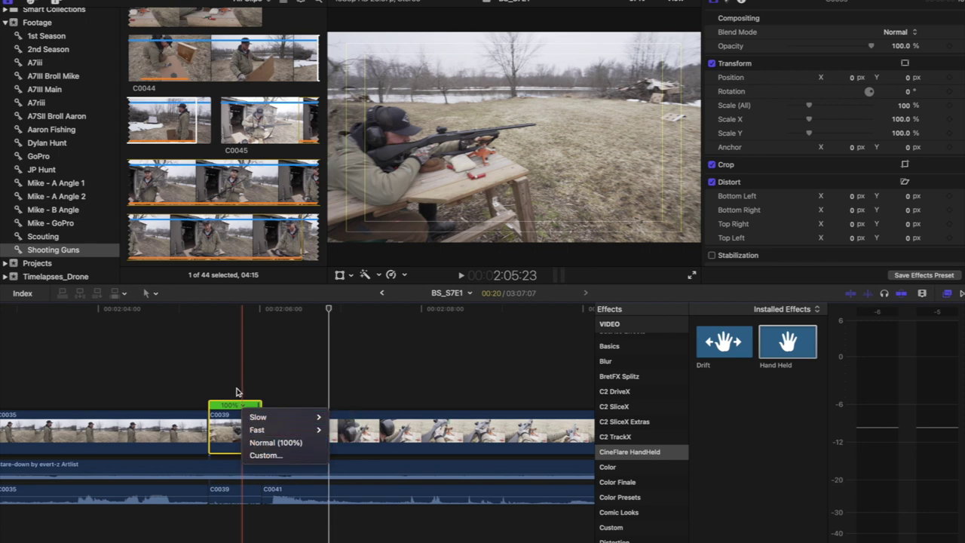
Place the playhead inside the selected C0039 clip near 2:05:21 and reverse the clip.
{"action": "left_click", "coordinate": [241, 398]}
{"action": "right_click", "coordinate": [240, 436]}
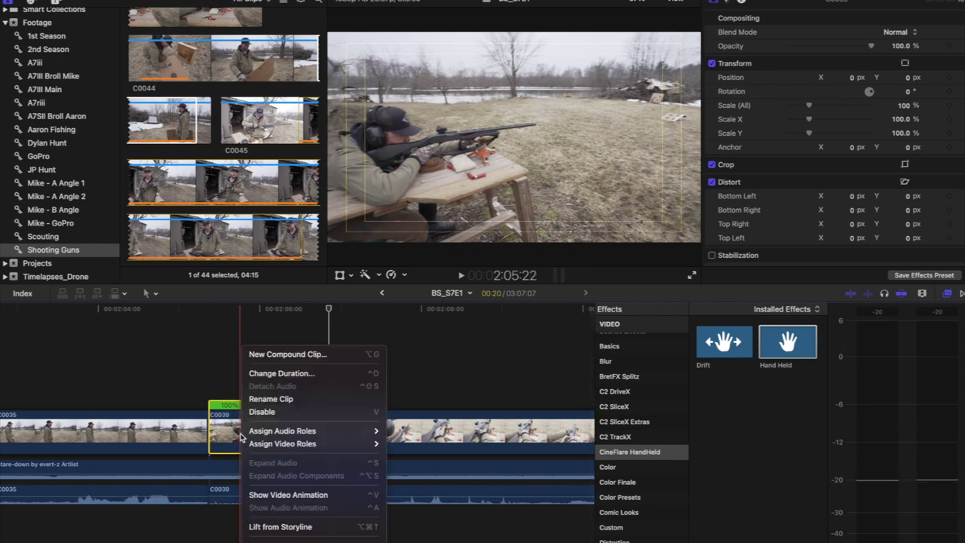
{"action": "left_click", "coordinate": [238, 385]}
{"action": "left_click", "coordinate": [237, 387]}
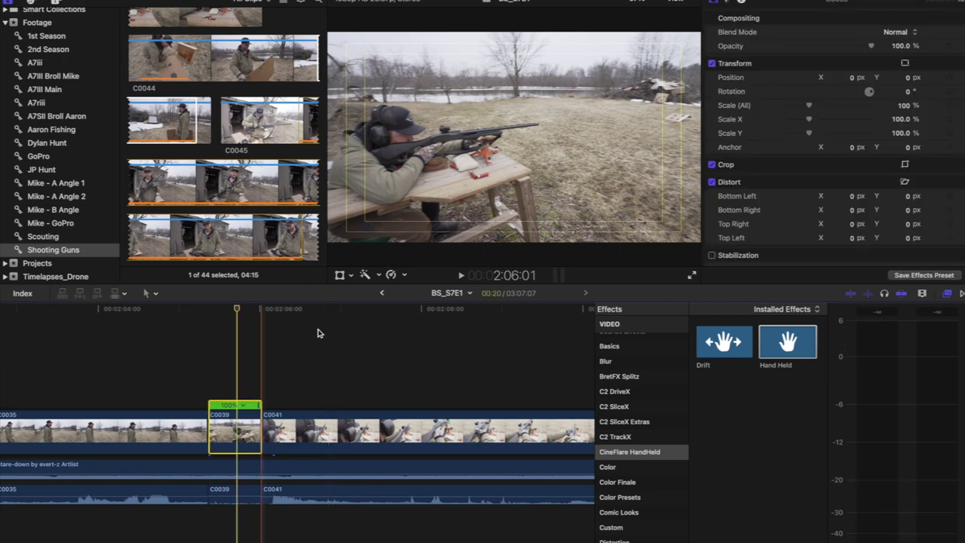
{"action": "left_click", "coordinate": [405, 276]}
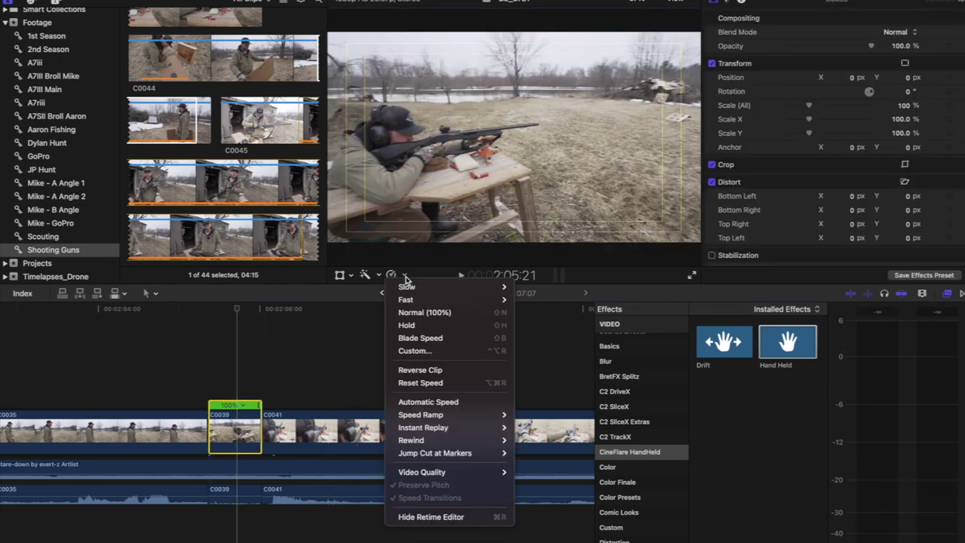
{"action": "left_click", "coordinate": [412, 370]}
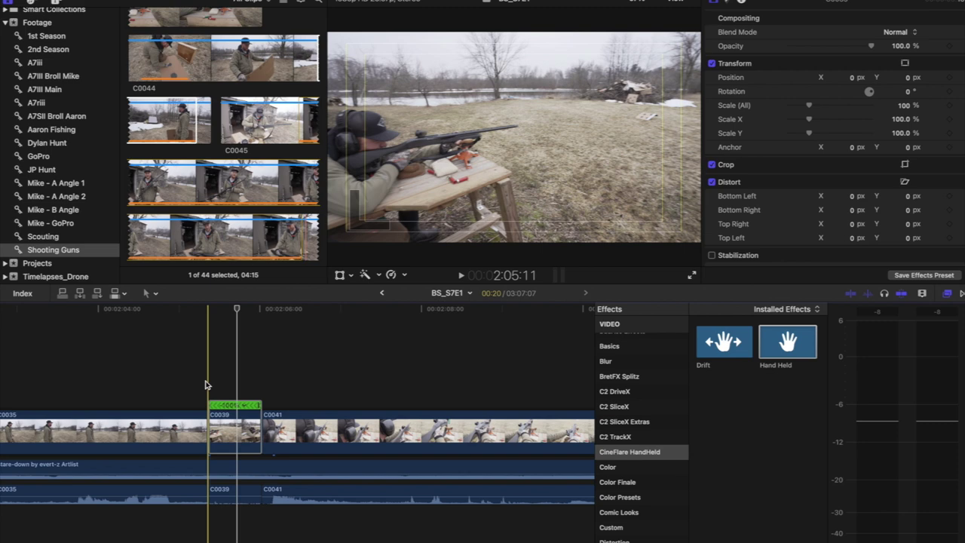
Play the reversed C0039 clip into C0041, check the edit point at C0045, and return to the start of C0039.
{"action": "key", "text": "space"}
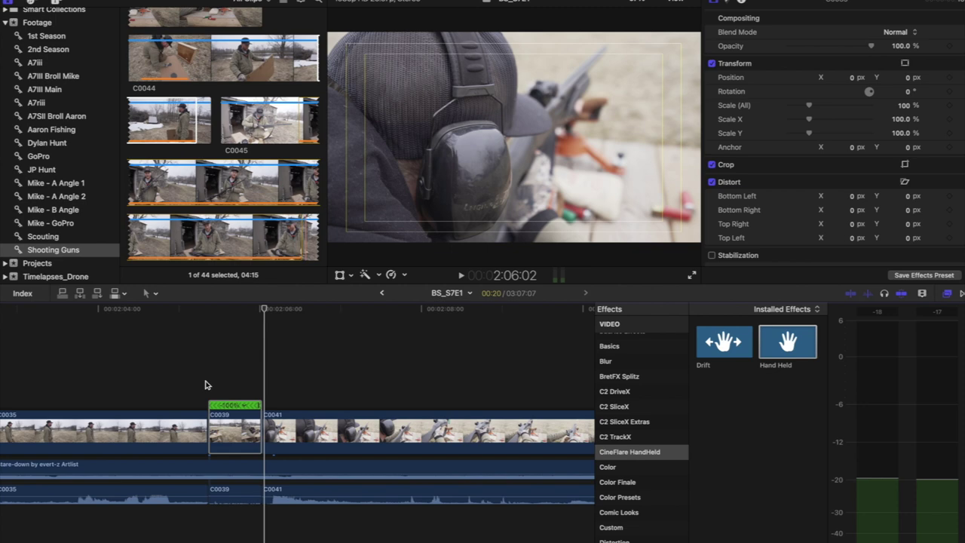
{"action": "key", "text": "Down"}
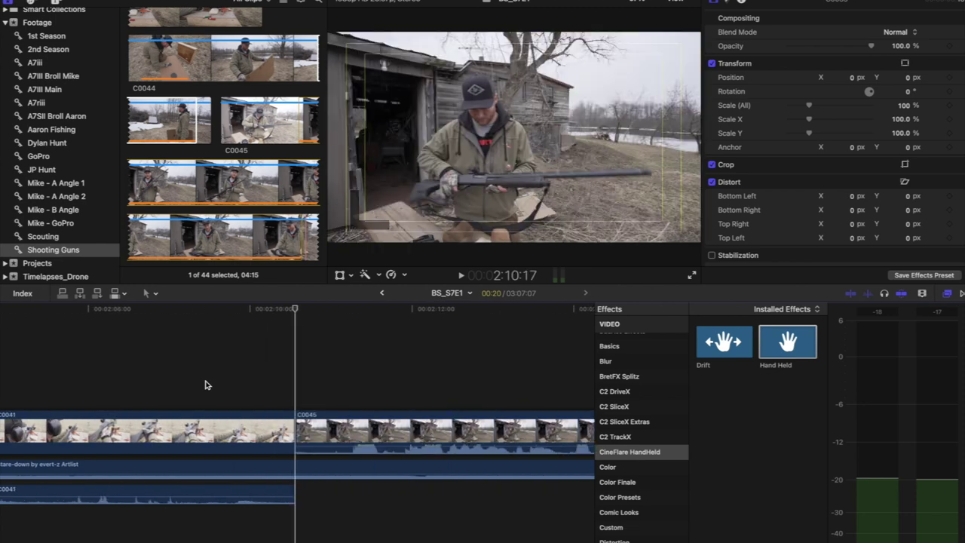
{"action": "key", "text": "super+minus"}
{"action": "key", "text": "super+minus"}
{"action": "key", "text": "Up"}
{"action": "key", "text": "space"}
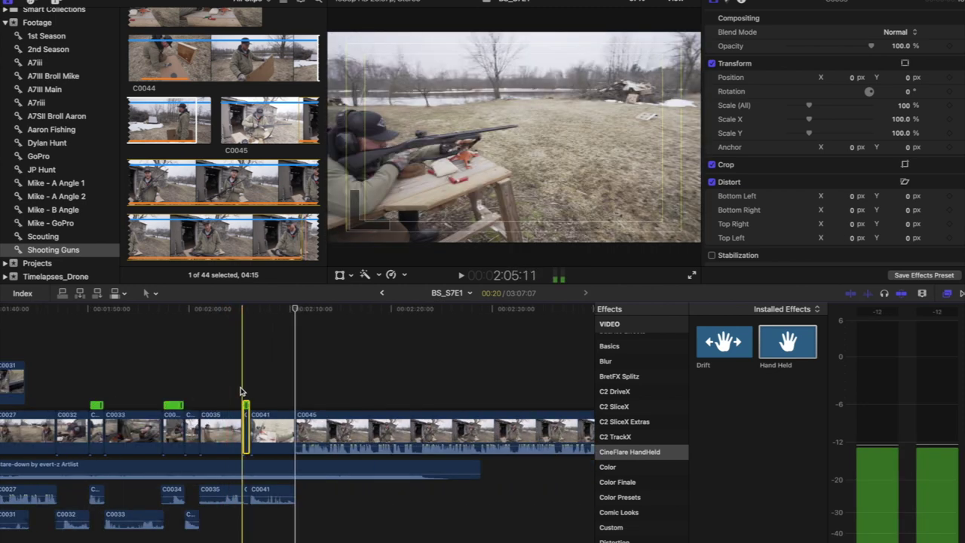
Compare the frames on either side of the cut from reversed C0039 to C0041 near 2:06:00.
{"action": "key", "text": "super+equal"}
{"action": "key", "text": "super+equal"}
{"action": "key", "text": "super+equal"}
{"action": "key", "text": "super+equal"}
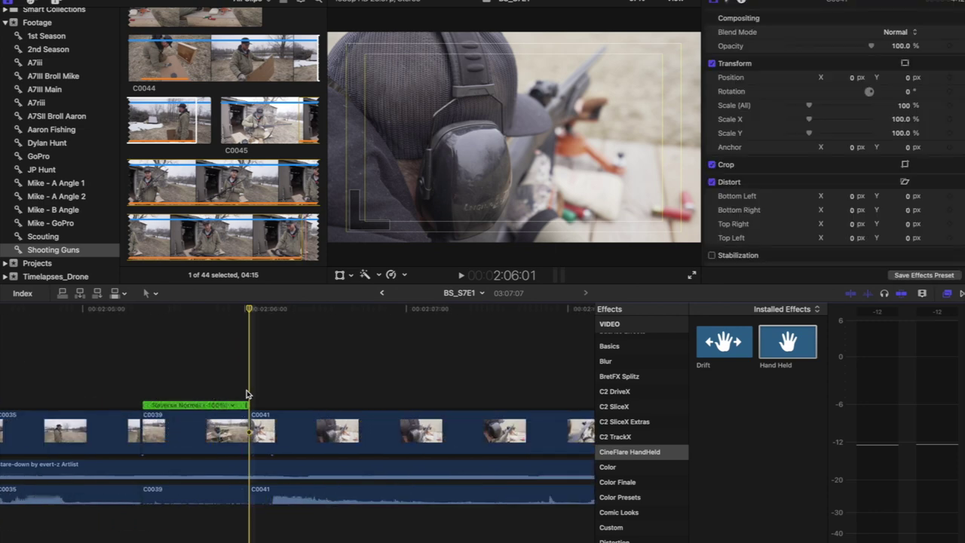
{"action": "key", "text": "Left"}
{"action": "key", "text": "Right"}
{"action": "key", "text": "Left"}
{"action": "key", "text": "Right"}
{"action": "key", "text": "Left"}
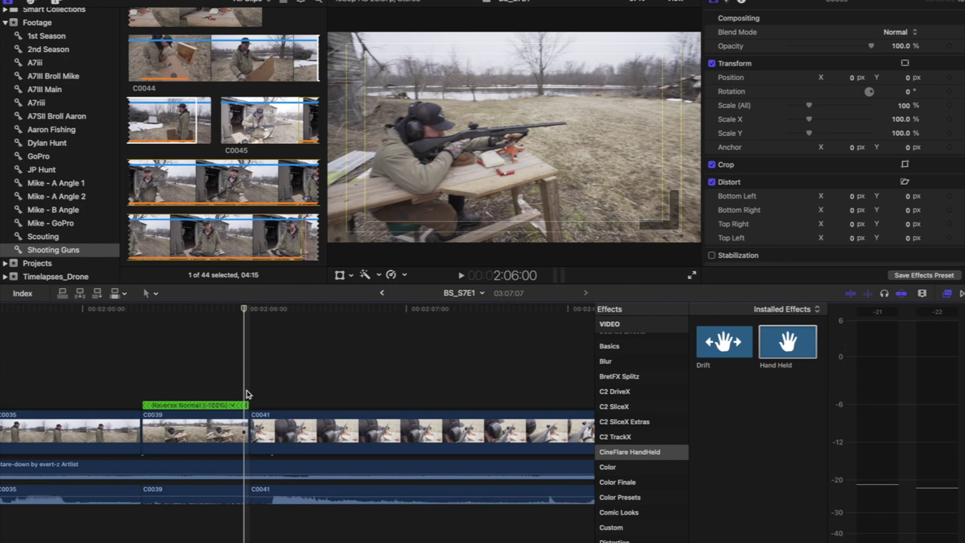
{"action": "key", "text": "Right"}
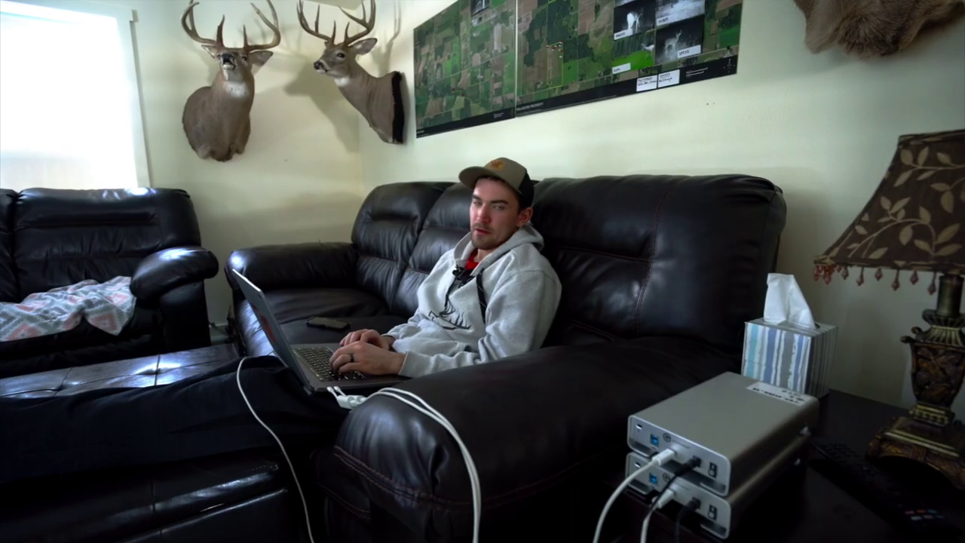